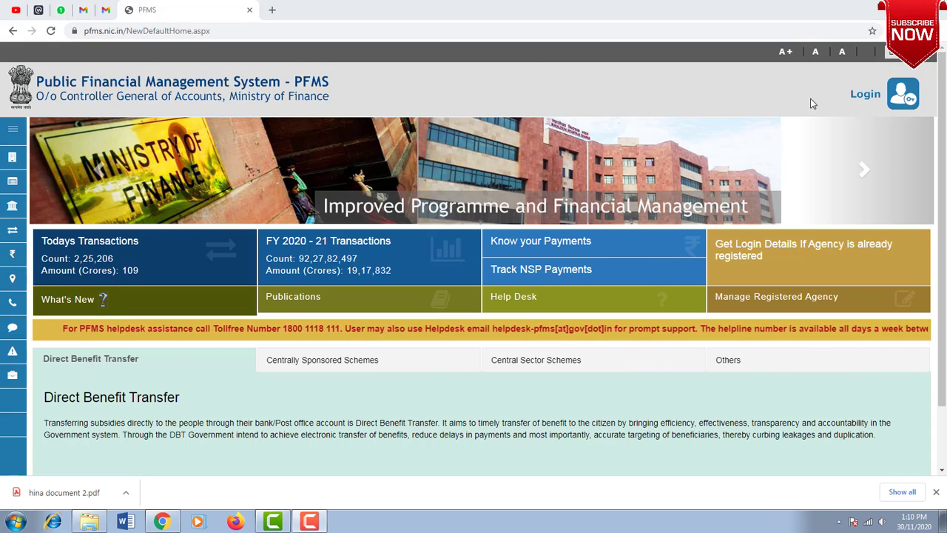
- Open the PFMS login page and log in for 2020-2021 with the saved username and password
{"action": "left_click", "coordinate": [863, 96]}
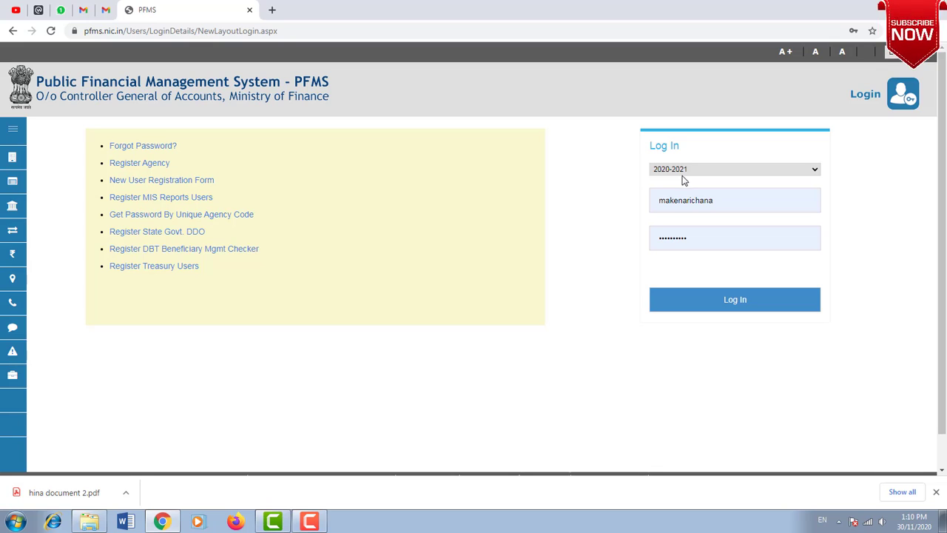
{"action": "key", "text": "ctrl+plus"}
{"action": "key", "text": "ctrl+plus"}
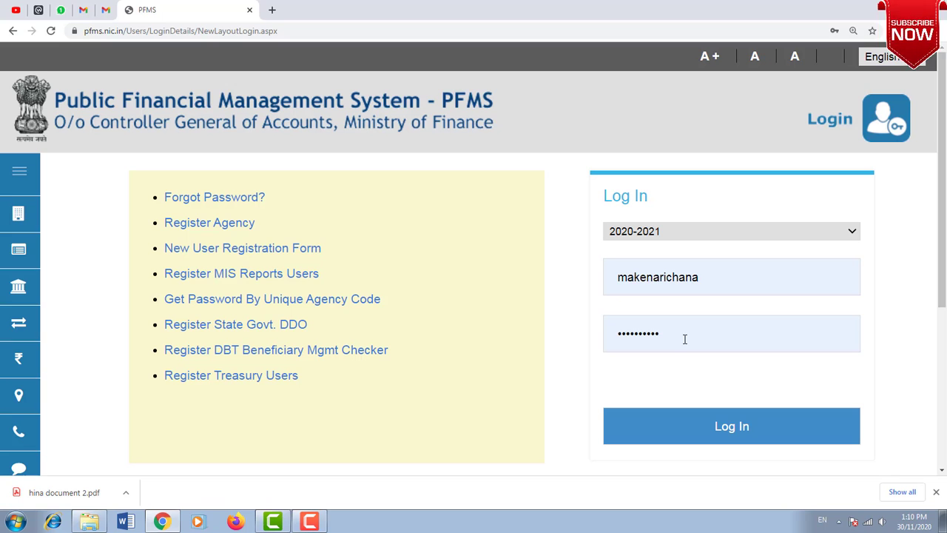
{"action": "left_click", "coordinate": [743, 435]}
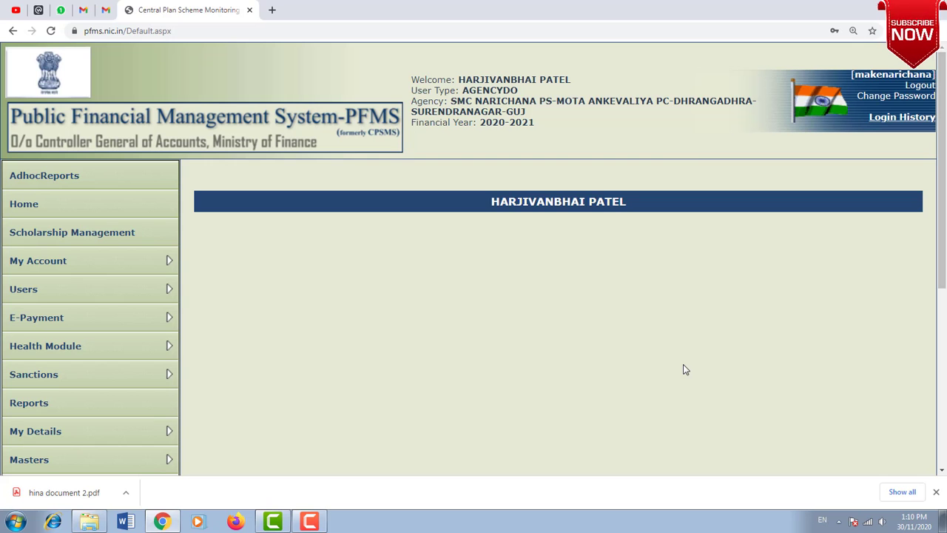
- Open the Bulk Customization using Excel page from the Bulk Customization options under Masters
{"action": "key", "text": "ctrl+plus"}
{"action": "key", "text": "ctrl+plus"}
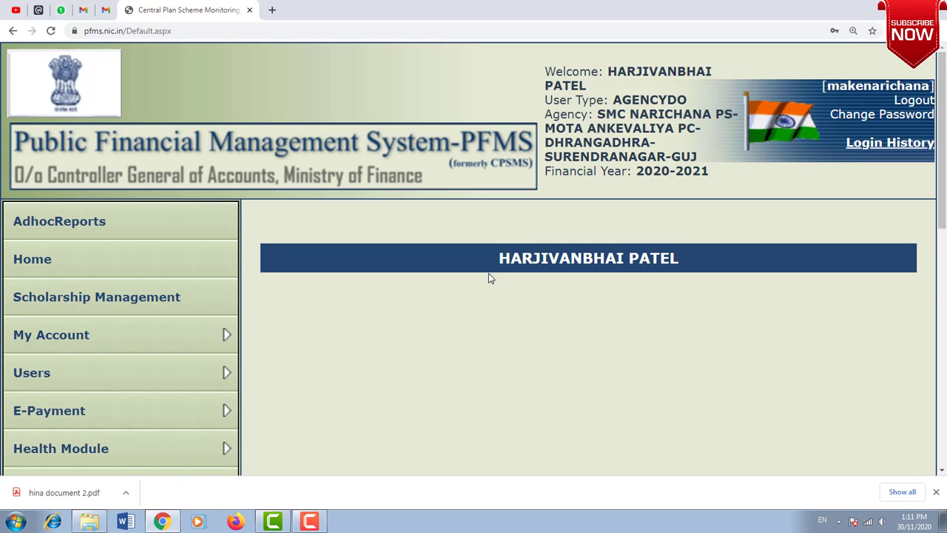
{"action": "scroll", "coordinate": [487, 277], "scroll_direction": "down", "scroll_amount": 3}
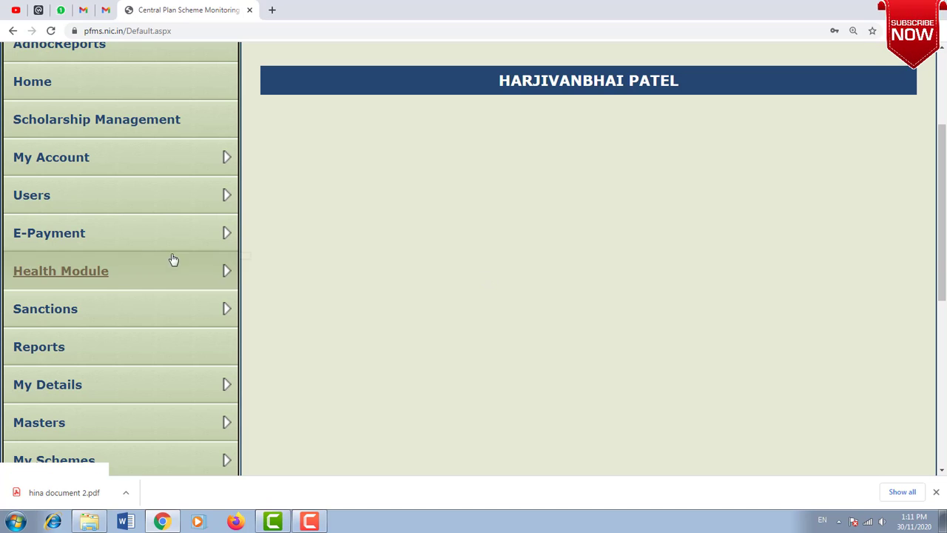
{"action": "mouse_move", "coordinate": [112, 423]}
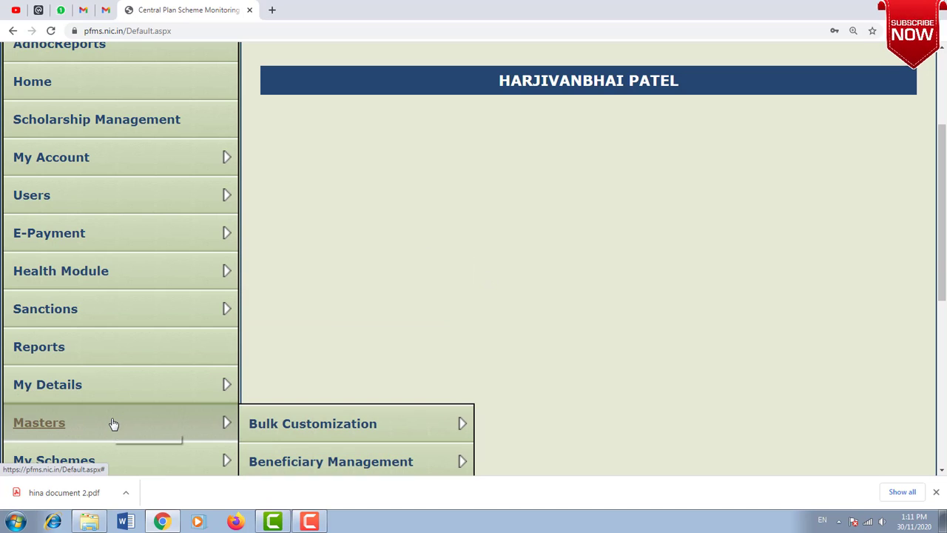
{"action": "mouse_move", "coordinate": [264, 424]}
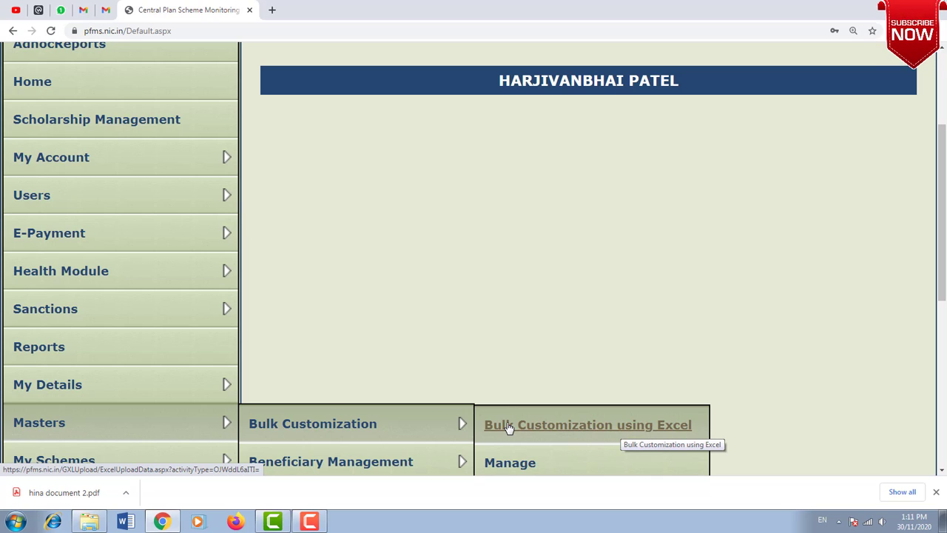
{"action": "left_click", "coordinate": [610, 433]}
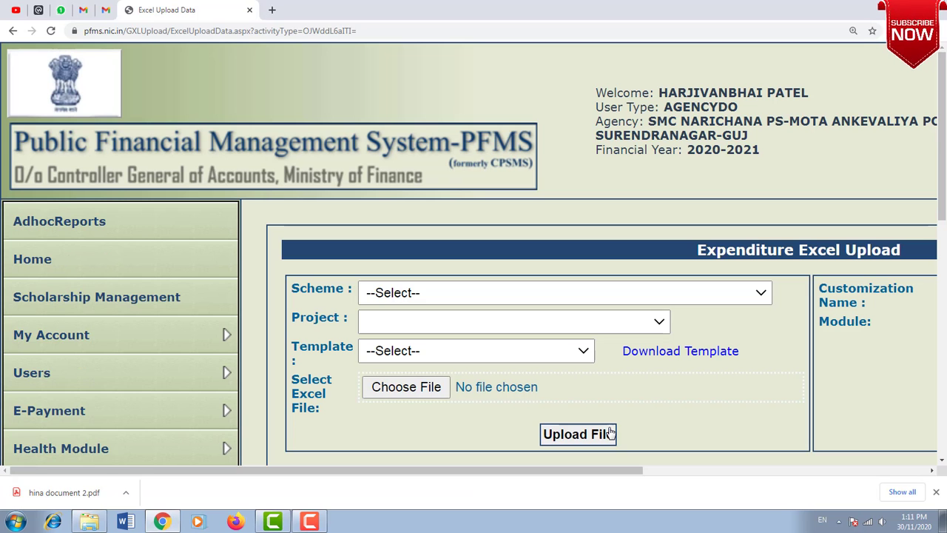
- Choose the scheme GJ118 - GUJ-samagra shiksha abhiyan(EDN-68)-GENERAL(9) and the template Excel_Based_Bulk_Customization
{"action": "key", "text": "ctrl+minus"}
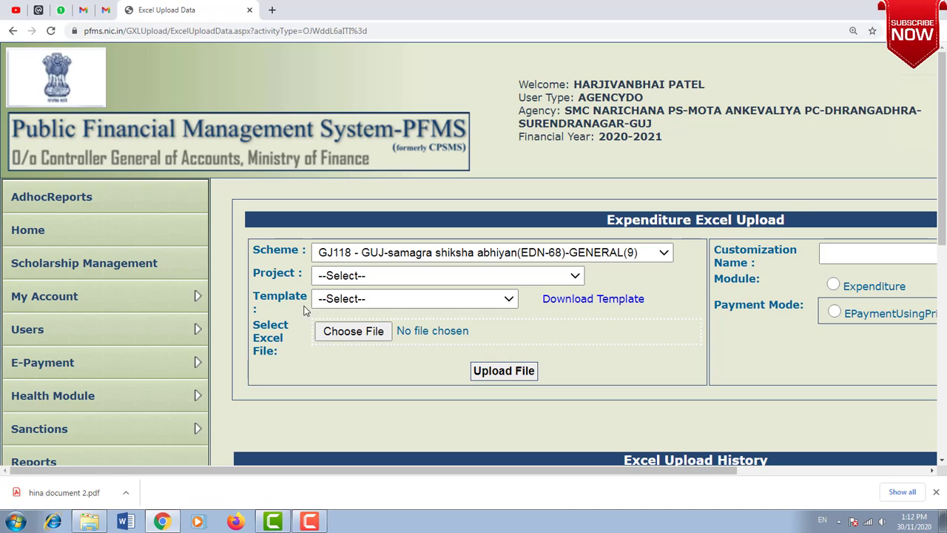
{"action": "left_click", "coordinate": [380, 300]}
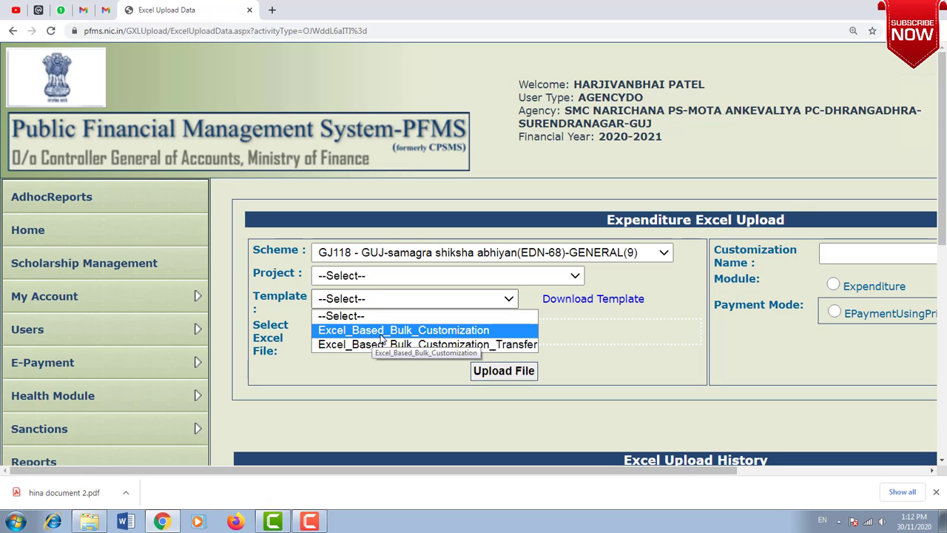
{"action": "left_click", "coordinate": [443, 331]}
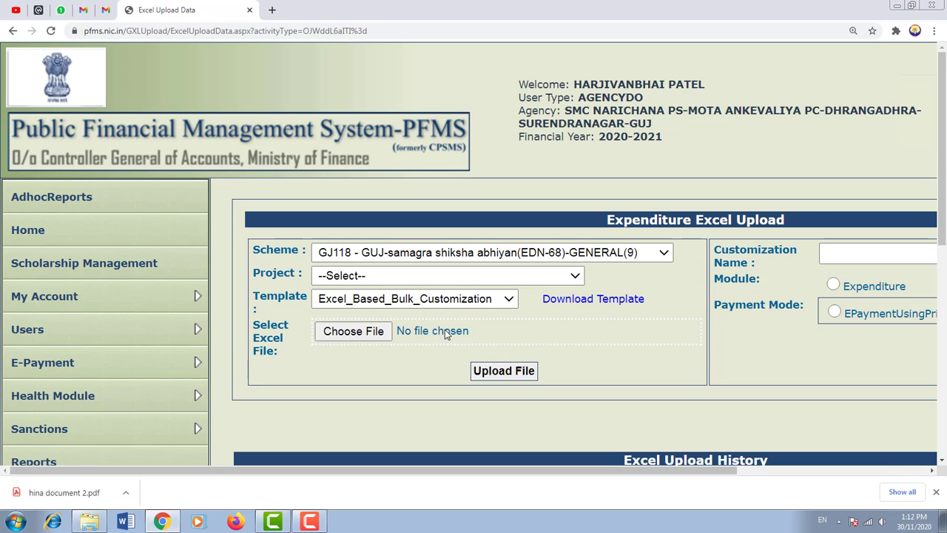
- Download the template and save it on the Desktop as Excel_Based_Bulk_Customization.xls
{"action": "left_click", "coordinate": [570, 304]}
{"action": "left_click", "coordinate": [601, 303]}
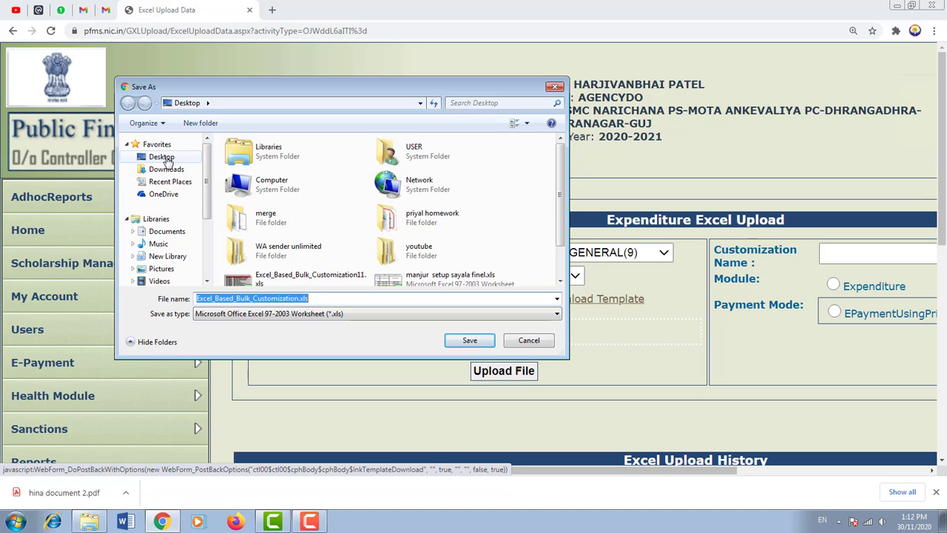
{"action": "left_click", "coordinate": [161, 157]}
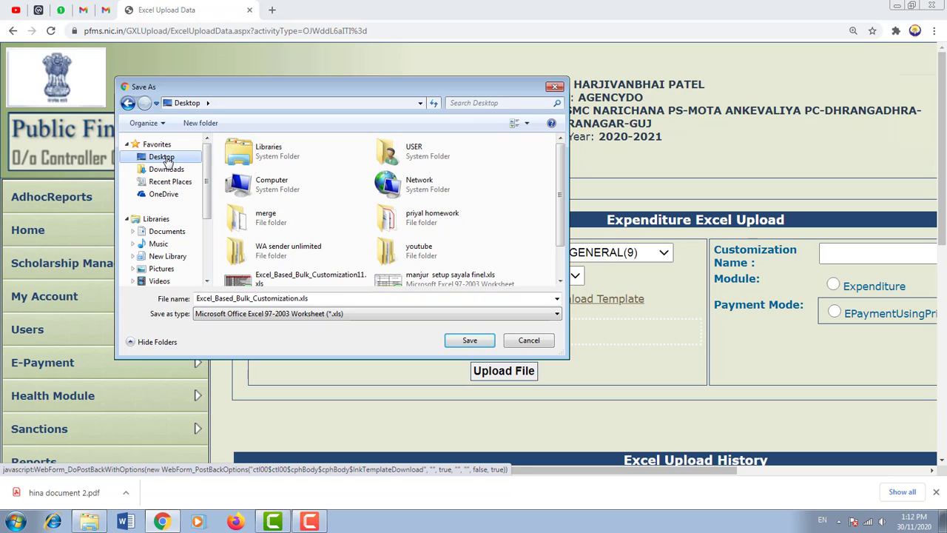
{"action": "left_click", "coordinate": [468, 341]}
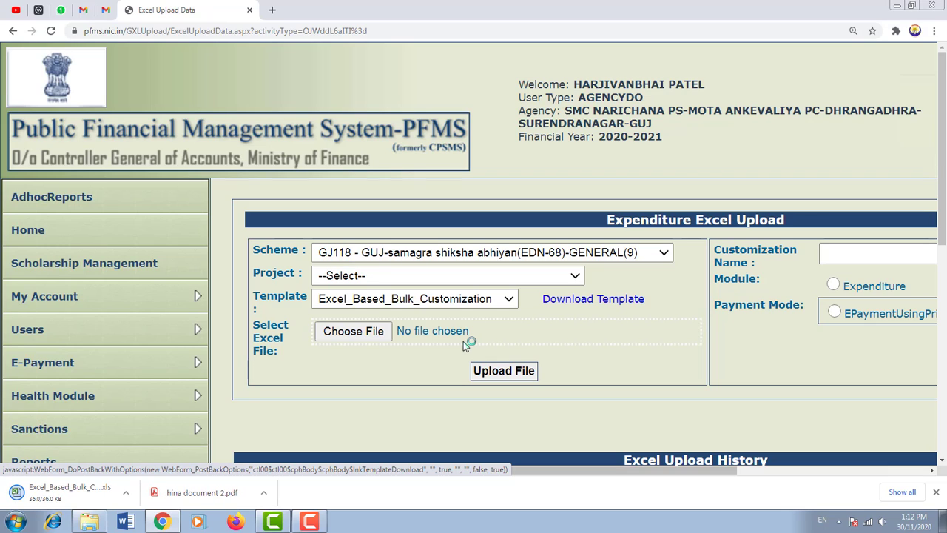
- Open the downloaded template in Excel, examine its column headings up to NarrationForPassBook, and close it
{"action": "left_click", "coordinate": [60, 492]}
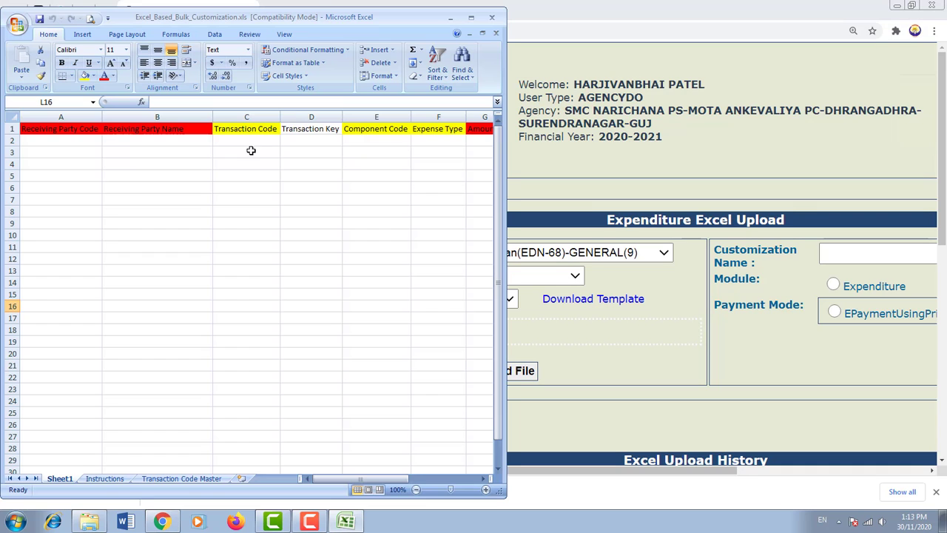
{"action": "left_click", "coordinate": [473, 20]}
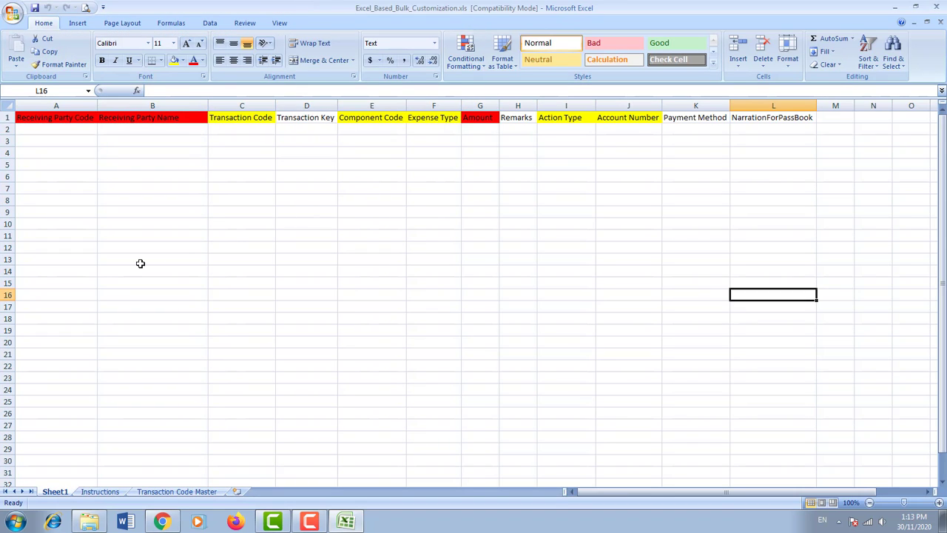
{"action": "scroll", "coordinate": [140, 264], "scroll_direction": "up", "scroll_amount": 1, "text": "ctrl"}
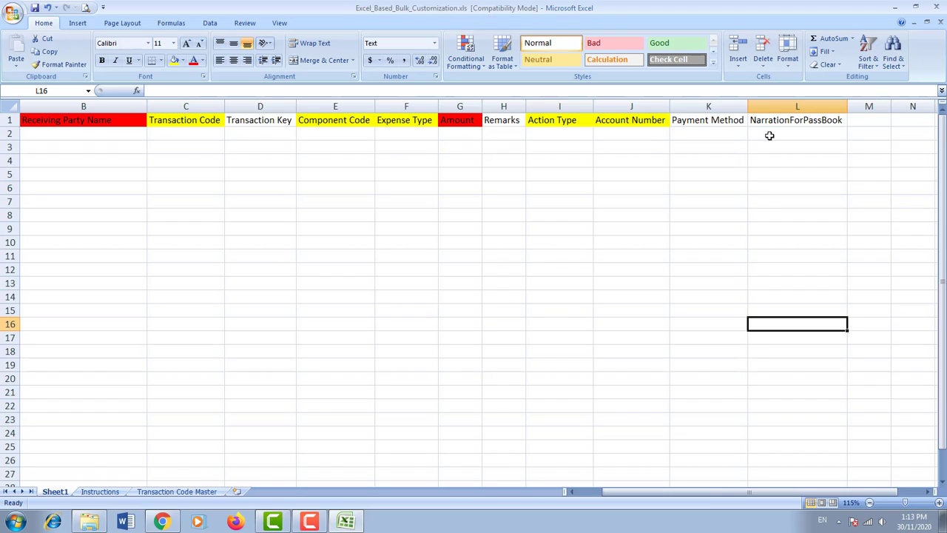
{"action": "left_click", "coordinate": [938, 9]}
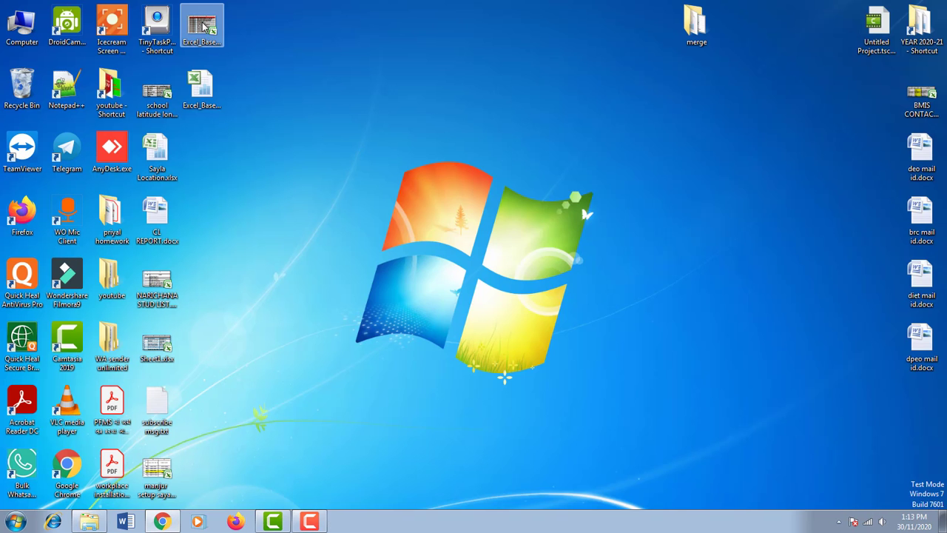
- Open the filled workbook Excel_Based_Bulk_Customization11.xls from the desktop and examine its first rows from the Receiving Party Code column
{"action": "left_click", "coordinate": [210, 30]}
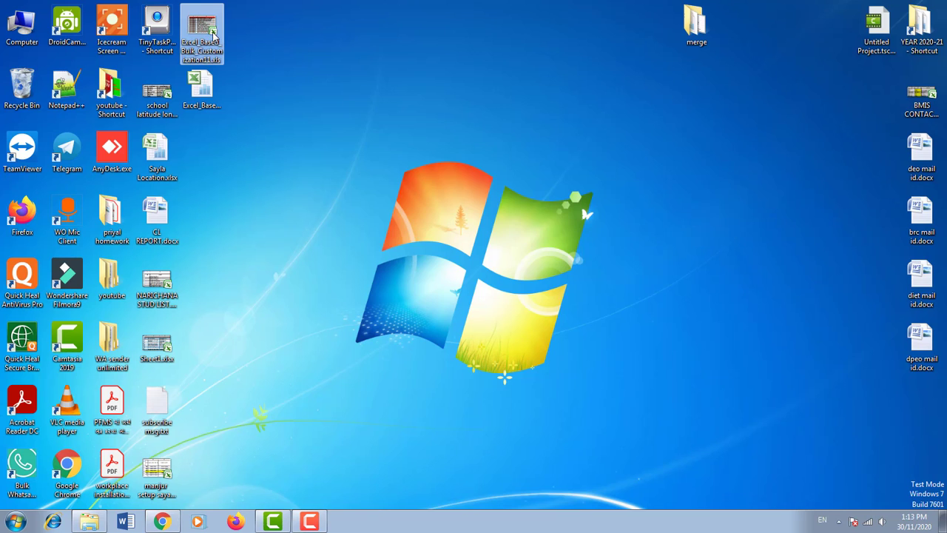
{"action": "double_click", "coordinate": [209, 27]}
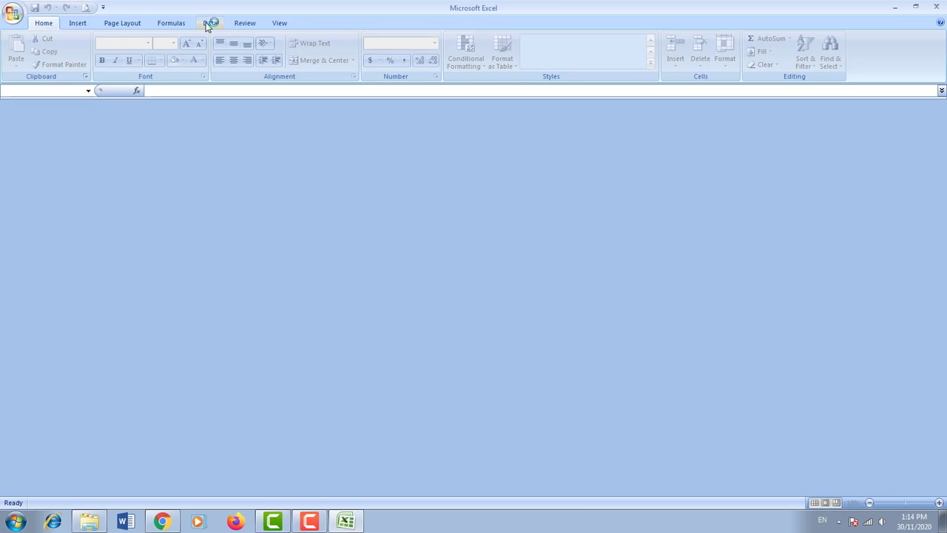
{"action": "scroll", "coordinate": [255, 268], "scroll_direction": "up", "scroll_amount": 11}
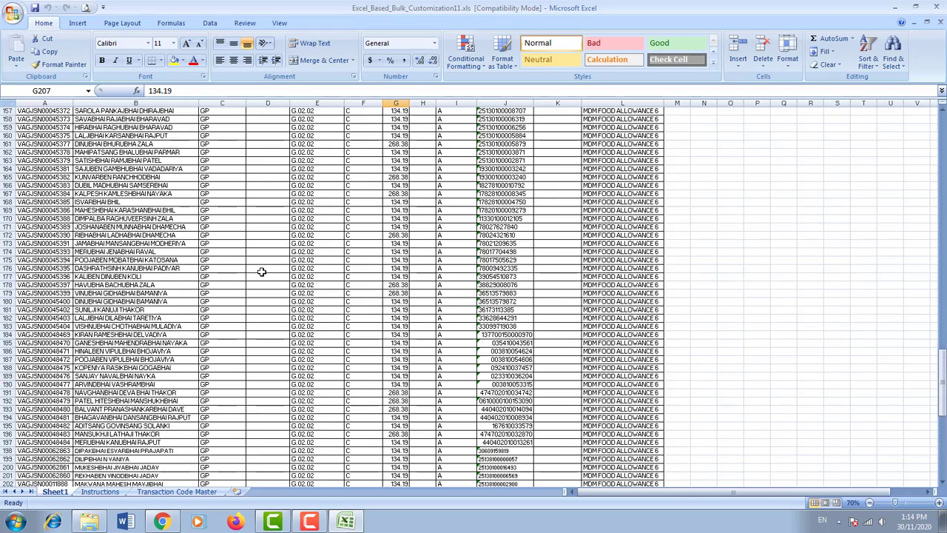
{"action": "left_click_drag", "start_coordinate": [943, 372], "coordinate": [943, 132]}
{"action": "scroll", "coordinate": [207, 221], "scroll_direction": "up", "scroll_amount": 1}
{"action": "scroll", "coordinate": [206, 221], "scroll_direction": "up", "scroll_amount": 2}
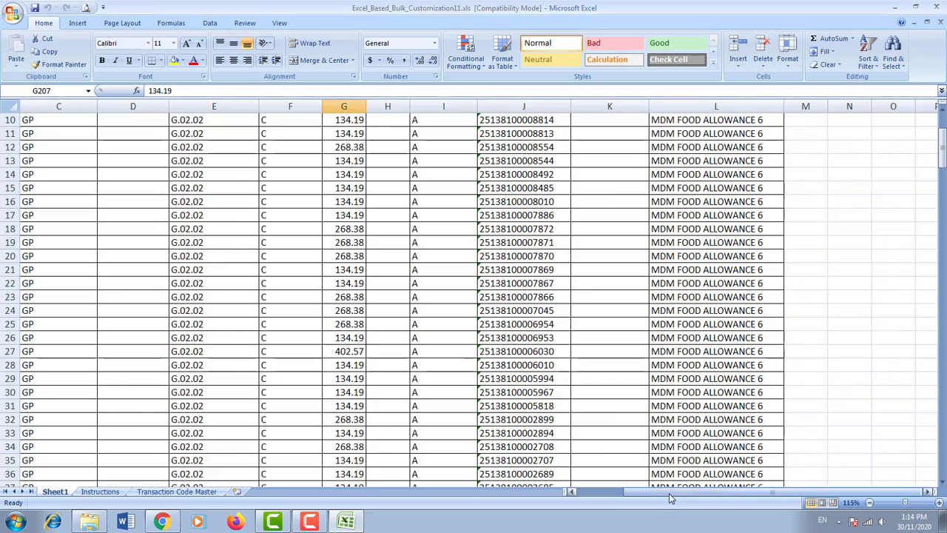
{"action": "left_click_drag", "start_coordinate": [670, 494], "coordinate": [593, 494]}
{"action": "scroll", "coordinate": [201, 341], "scroll_direction": "up", "scroll_amount": 2}
{"action": "scroll", "coordinate": [200, 342], "scroll_direction": "up", "scroll_amount": 4}
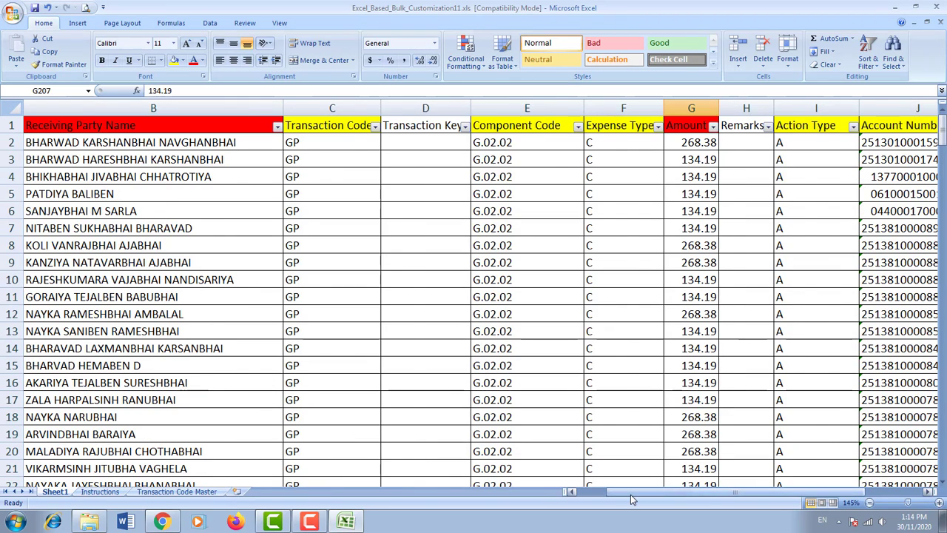
{"action": "left_click_drag", "start_coordinate": [605, 493], "coordinate": [581, 497]}
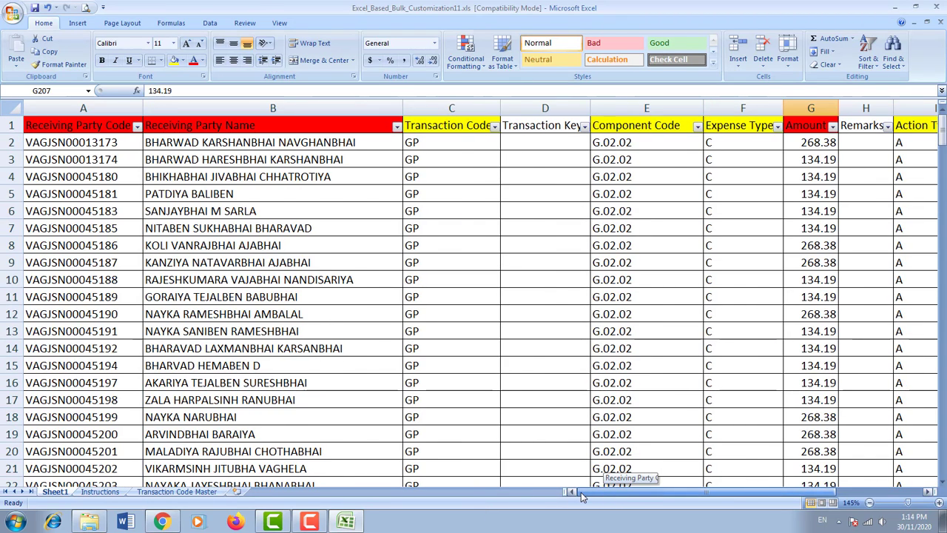
{"action": "left_click", "coordinate": [62, 128]}
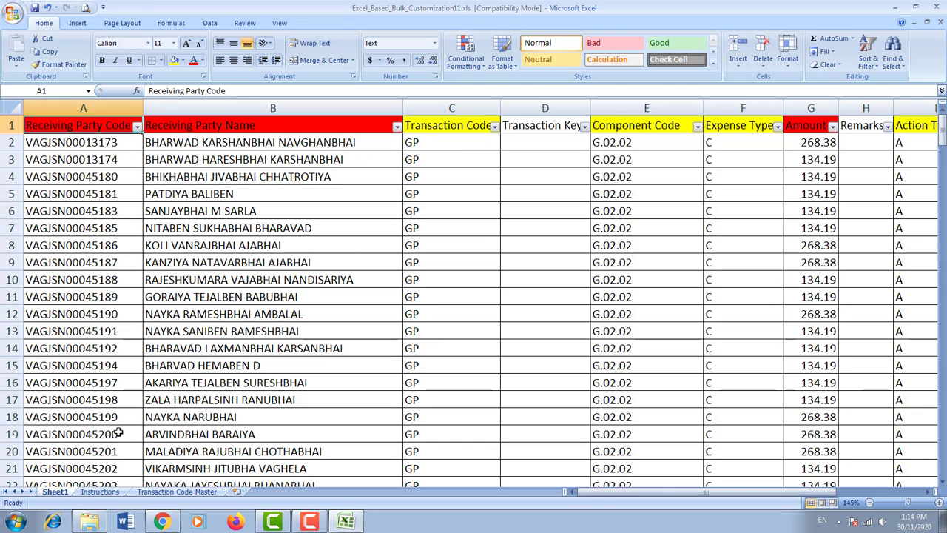
- Check the Instructions and Transaction Code Master sheets for the available codes, and return to Sheet1
{"action": "left_click", "coordinate": [100, 492]}
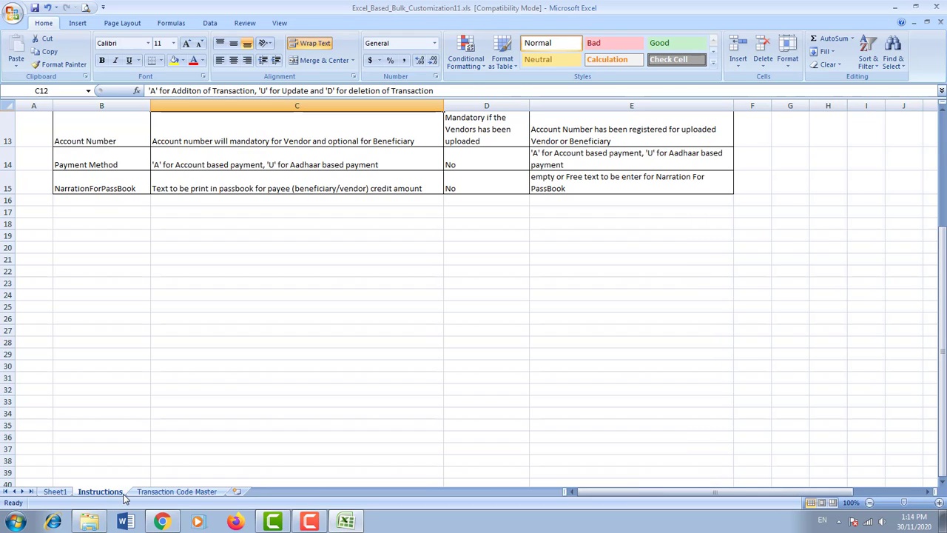
{"action": "left_click", "coordinate": [175, 492]}
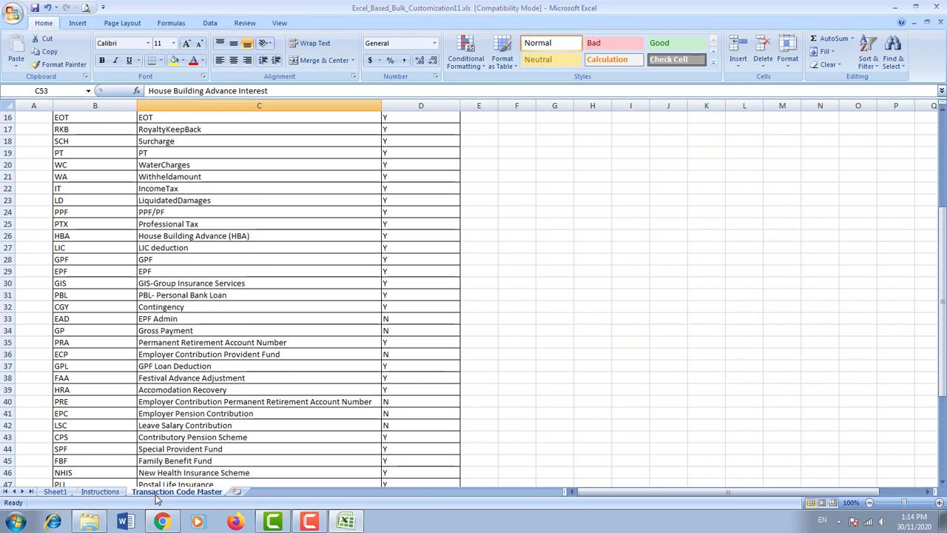
{"action": "scroll", "coordinate": [245, 321], "scroll_direction": "up", "scroll_amount": 5}
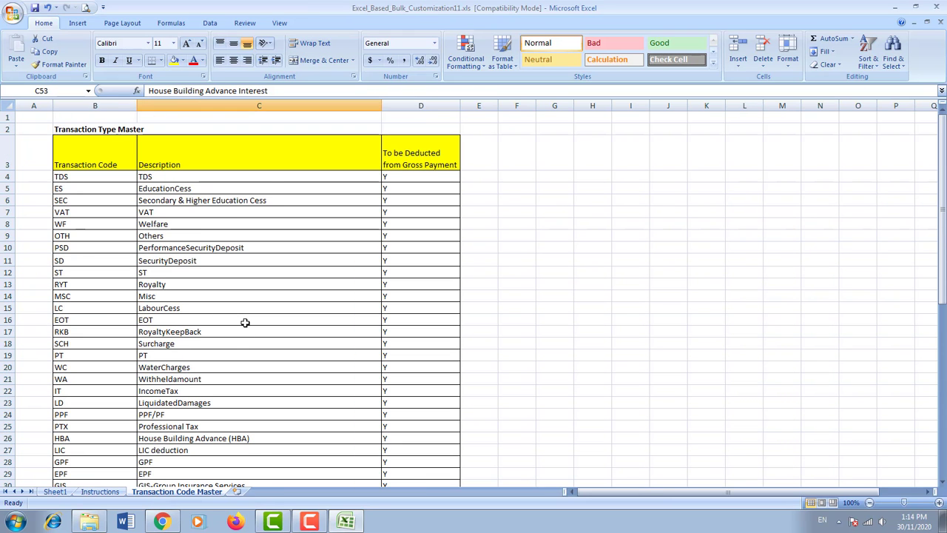
{"action": "left_click", "coordinate": [59, 492]}
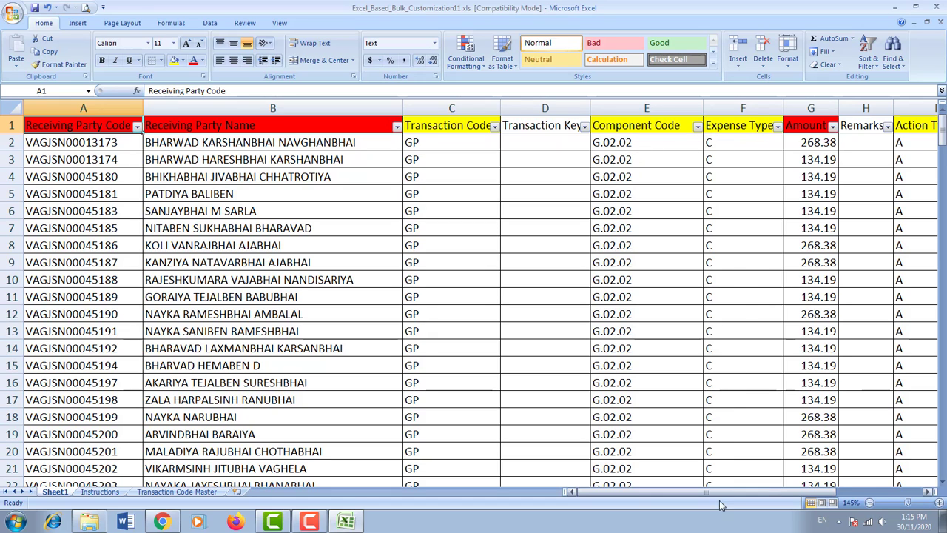
- Review how the Sheet1 columns from Transaction Code through NarrationForPassBook are filled in
{"action": "left_click_drag", "start_coordinate": [721, 491], "coordinate": [751, 491]}
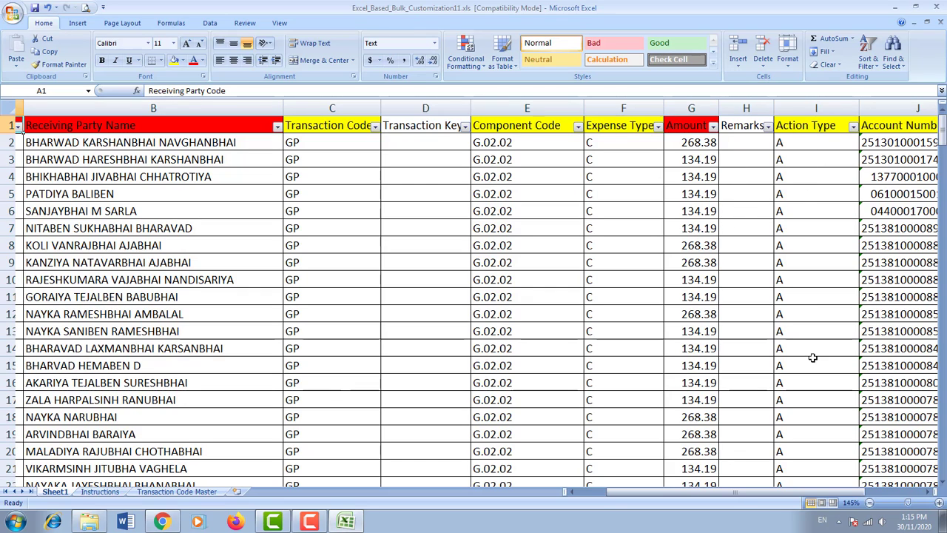
{"action": "left_click_drag", "start_coordinate": [759, 493], "coordinate": [806, 497]}
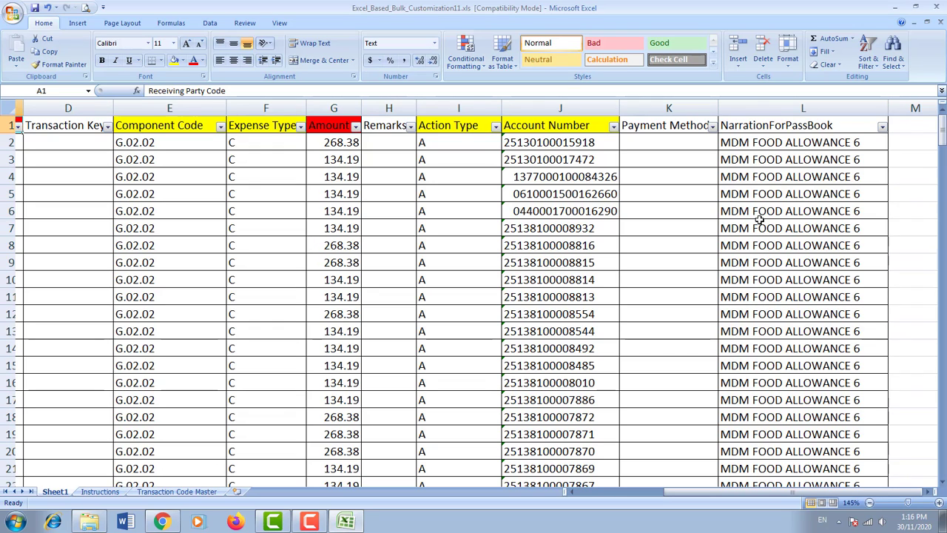
{"action": "scroll", "coordinate": [759, 220], "scroll_direction": "down", "scroll_amount": 4}
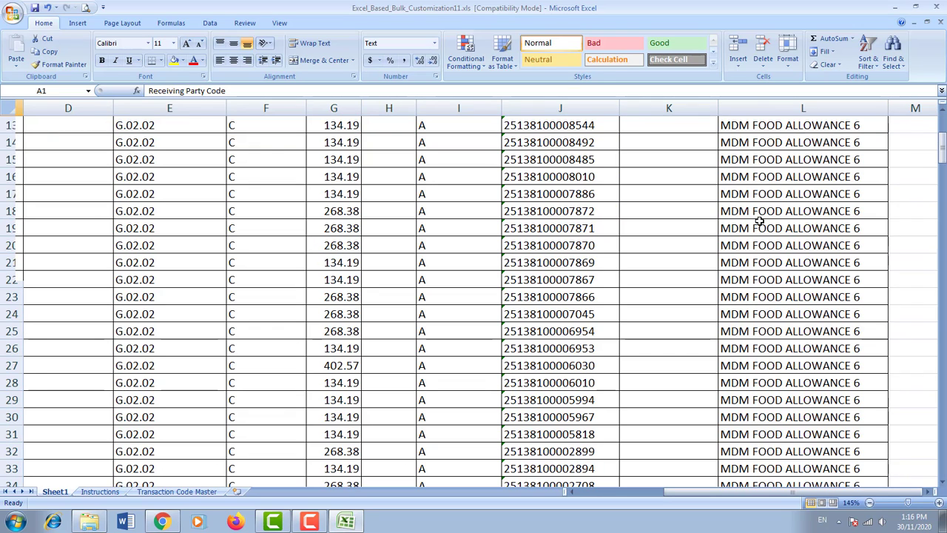
{"action": "scroll", "coordinate": [759, 220], "scroll_direction": "up", "scroll_amount": 4}
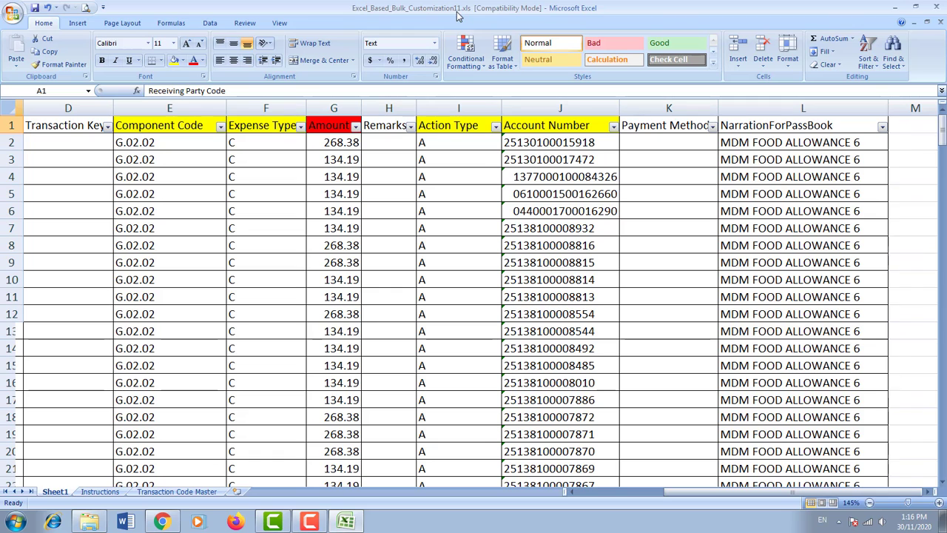
- Close the workbook and switch back to the Expenditure Excel Upload page in Chrome
{"action": "left_click", "coordinate": [937, 8]}
{"action": "left_click", "coordinate": [161, 521]}
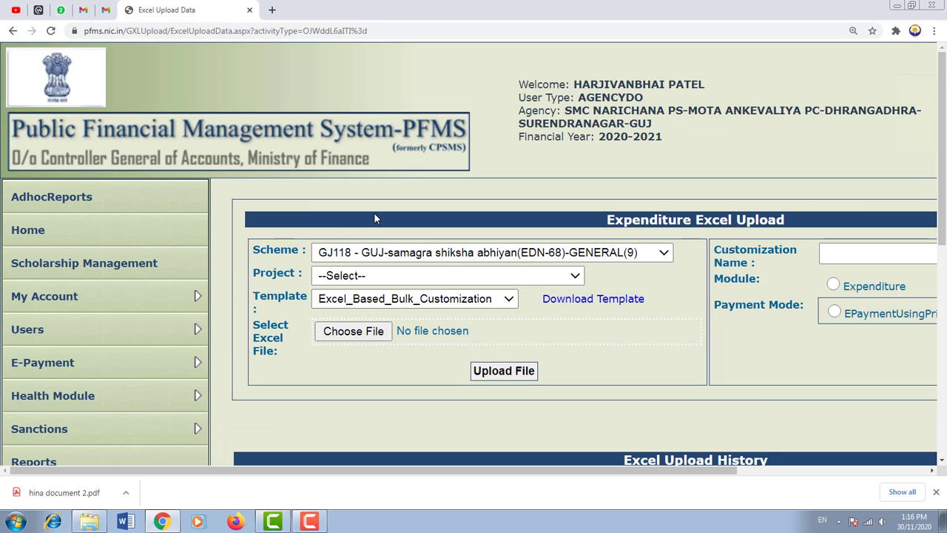
{"action": "scroll", "coordinate": [133, 327], "scroll_direction": "down", "scroll_amount": 3}
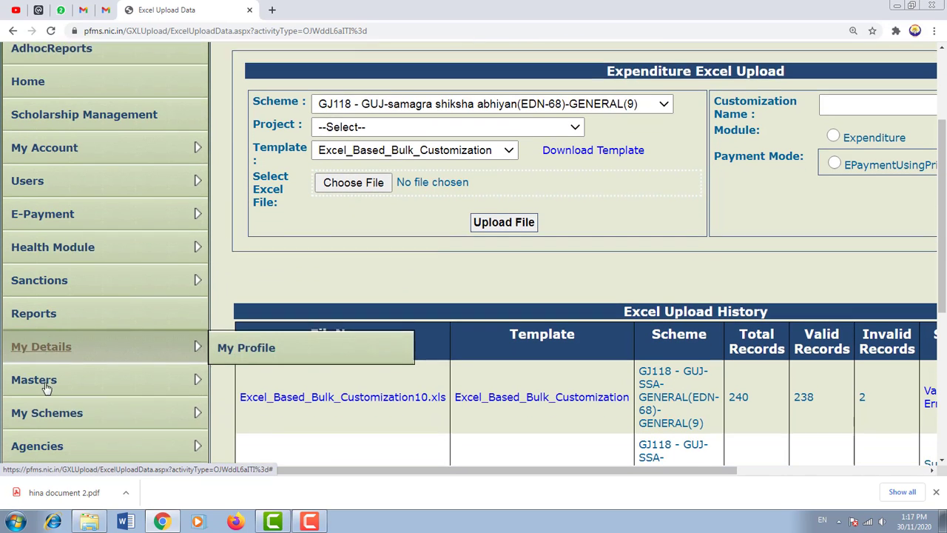
- Open a fresh form for bulk customization using Excel
{"action": "mouse_move", "coordinate": [43, 358]}
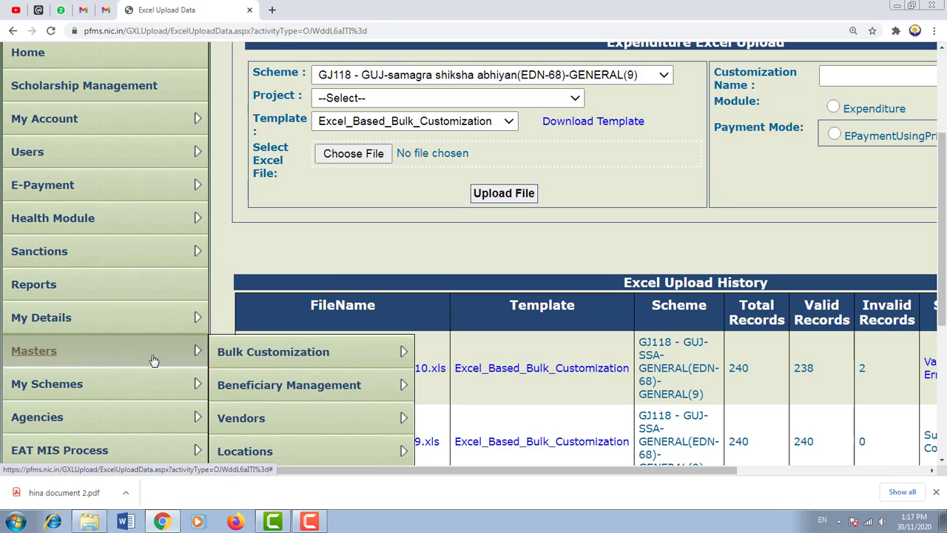
{"action": "mouse_move", "coordinate": [235, 363]}
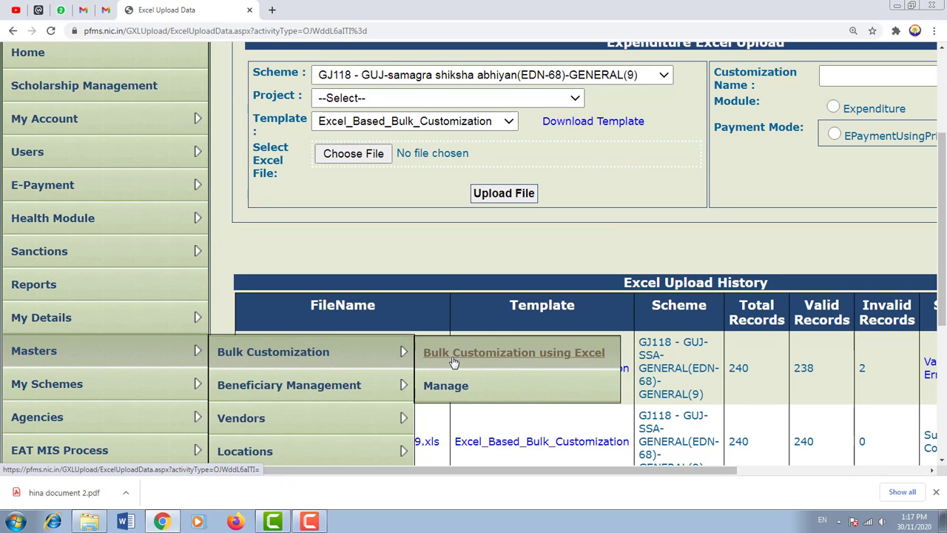
{"action": "left_click", "coordinate": [549, 359]}
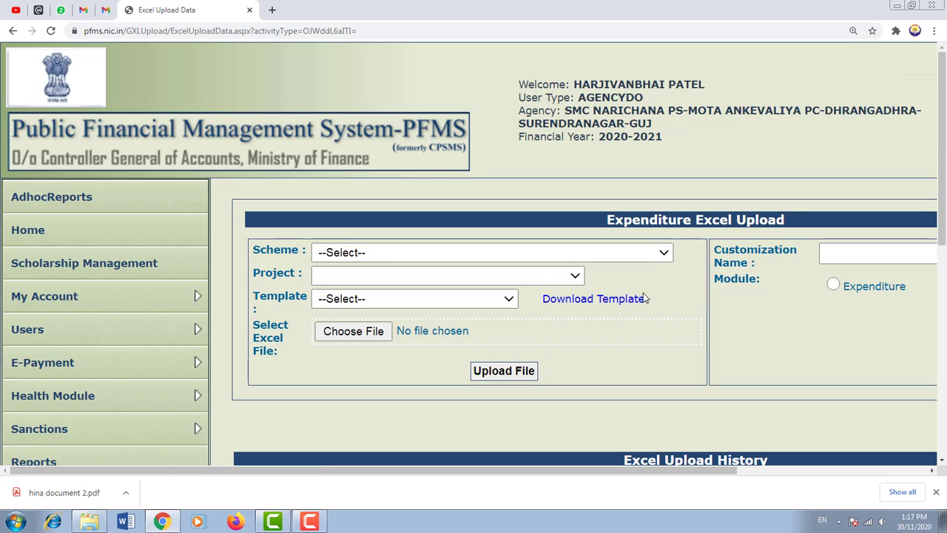
- Select the scheme GJ118 - GUJ-samagra shiksha abhiyan(EDN-68)-GENERAL(9) and the template Excel_Based_Bulk_Customization
{"action": "left_click", "coordinate": [408, 255]}
{"action": "left_click", "coordinate": [392, 284]}
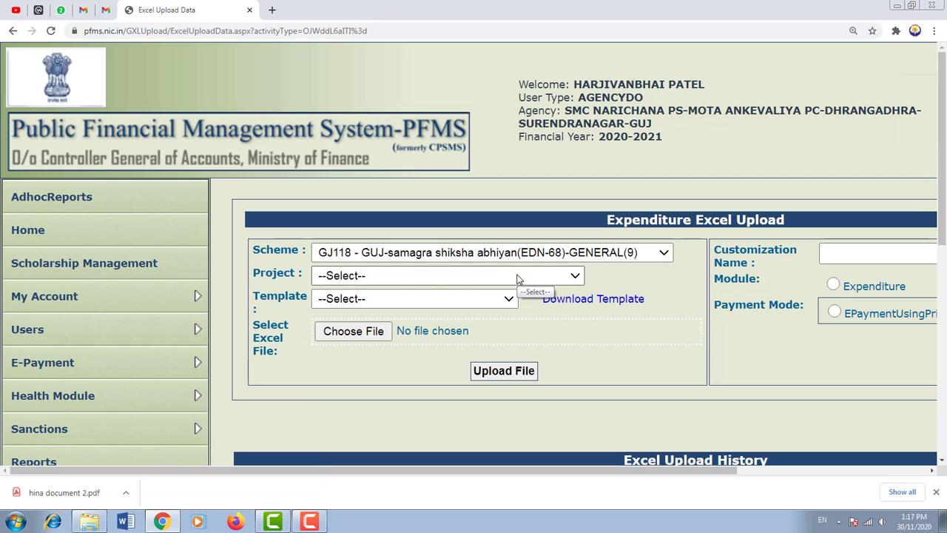
{"action": "left_click", "coordinate": [416, 299]}
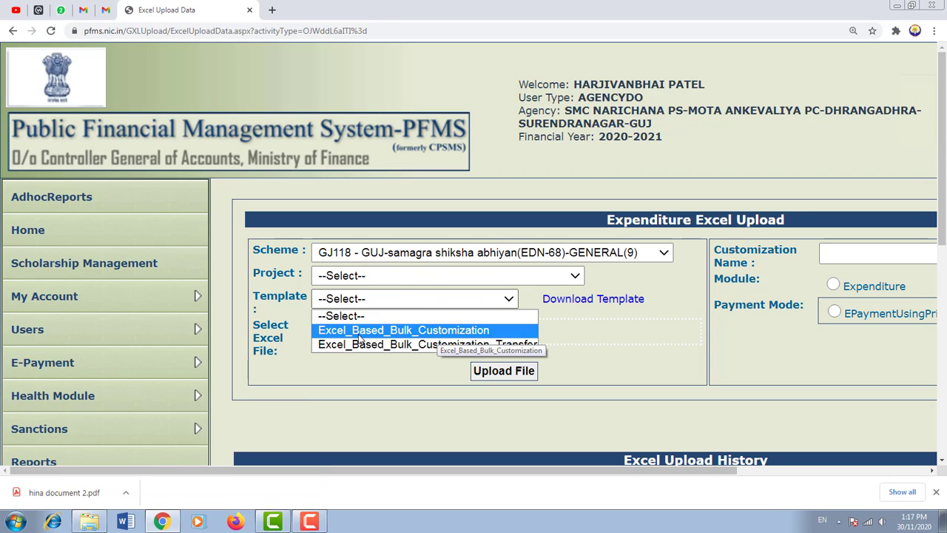
{"action": "left_click", "coordinate": [405, 333]}
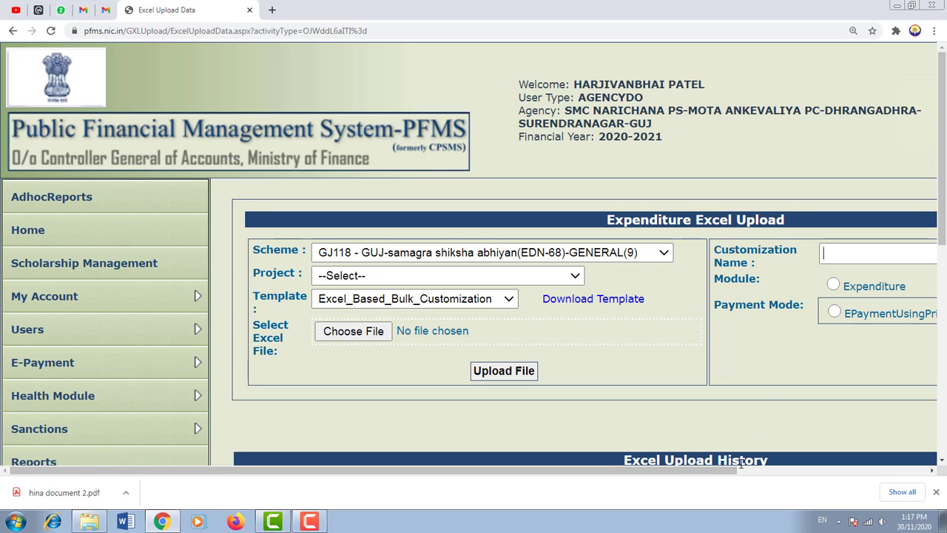
- Name the customization "food 6" and set it to the Expenditure module for Vendors
{"action": "left_click_drag", "start_coordinate": [733, 471], "coordinate": [897, 473]}
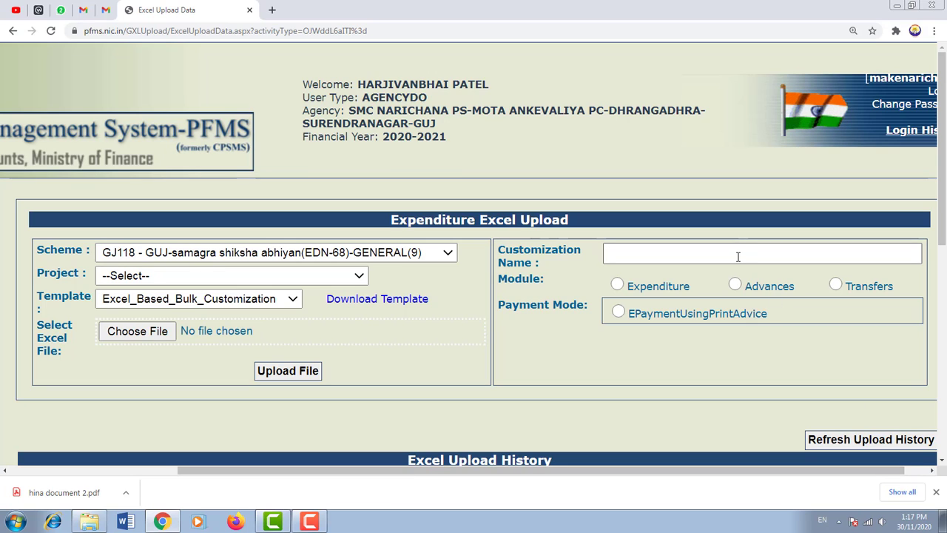
{"action": "type", "text": "f"}
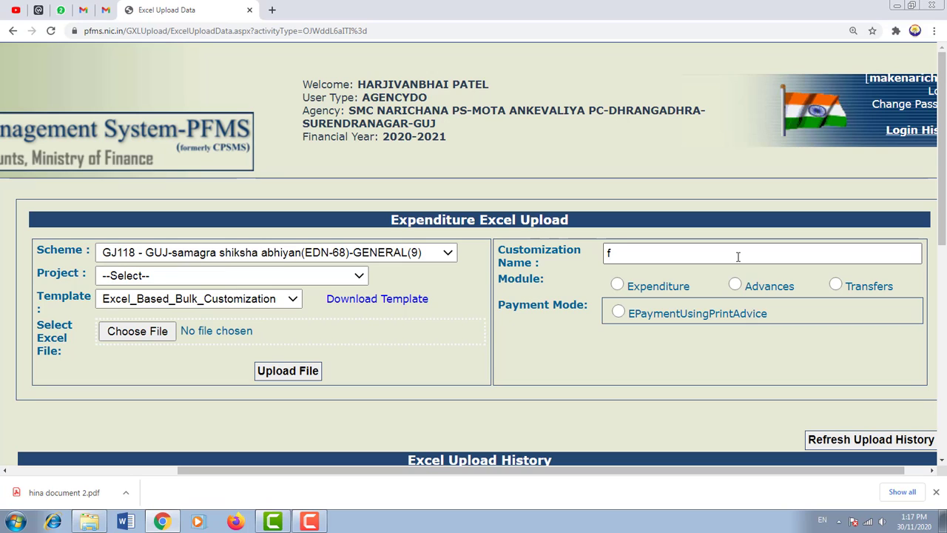
{"action": "type", "text": "ood "}
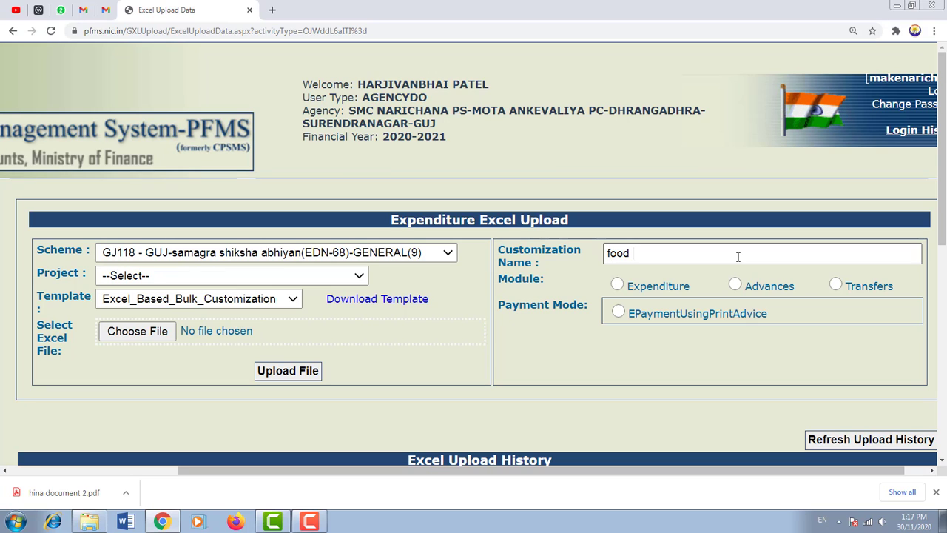
{"action": "type", "text": "6"}
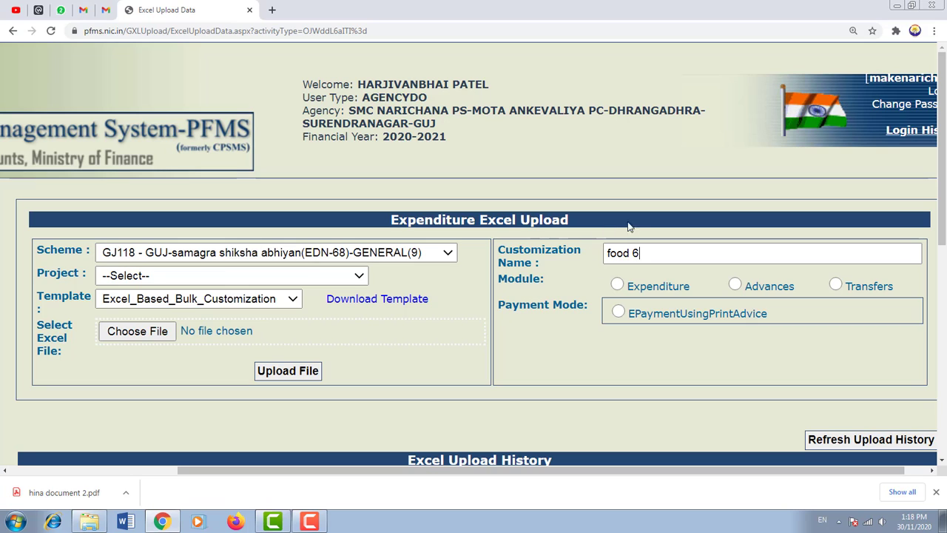
{"action": "left_click", "coordinate": [617, 286]}
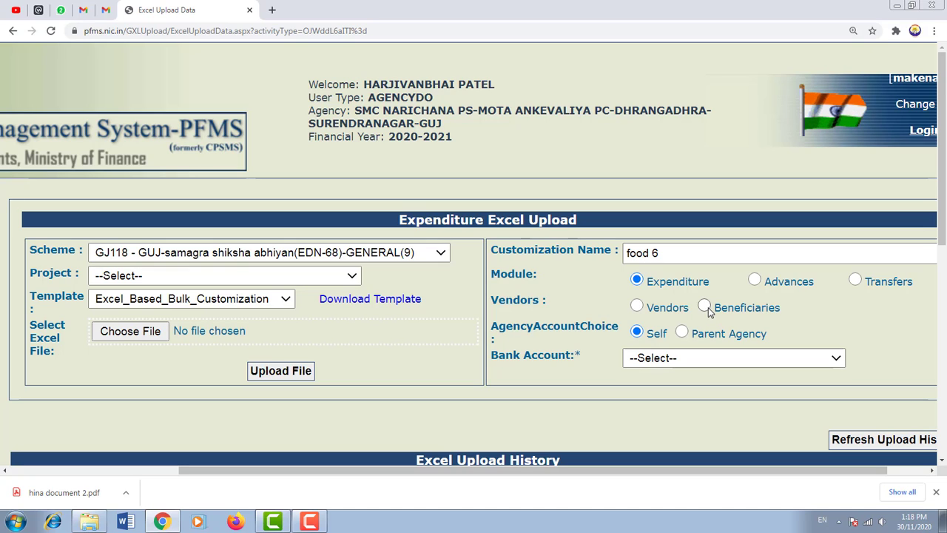
{"action": "left_click", "coordinate": [637, 307]}
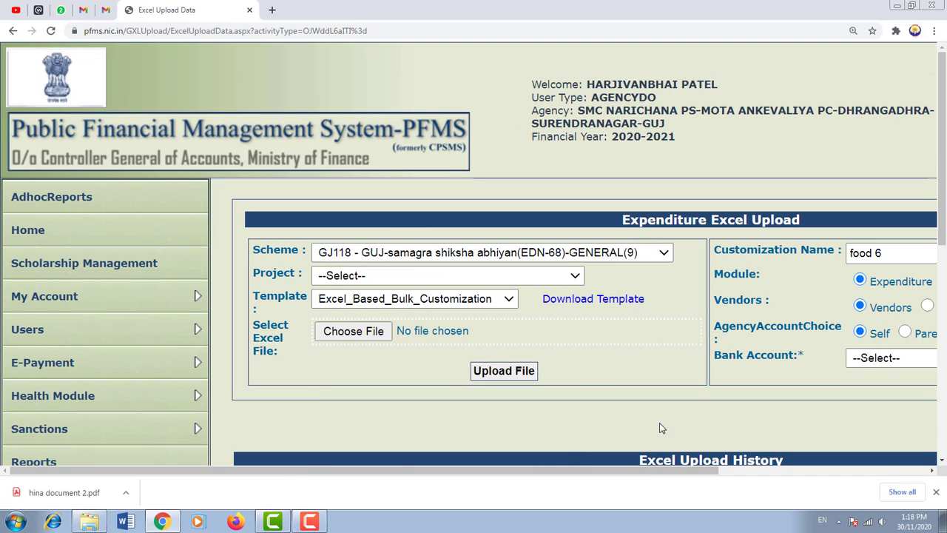
- Choose the school's Dena Bank account and set the payment mode to EPaymentUsingPrintAdvice
{"action": "left_click_drag", "start_coordinate": [628, 470], "coordinate": [835, 470]}
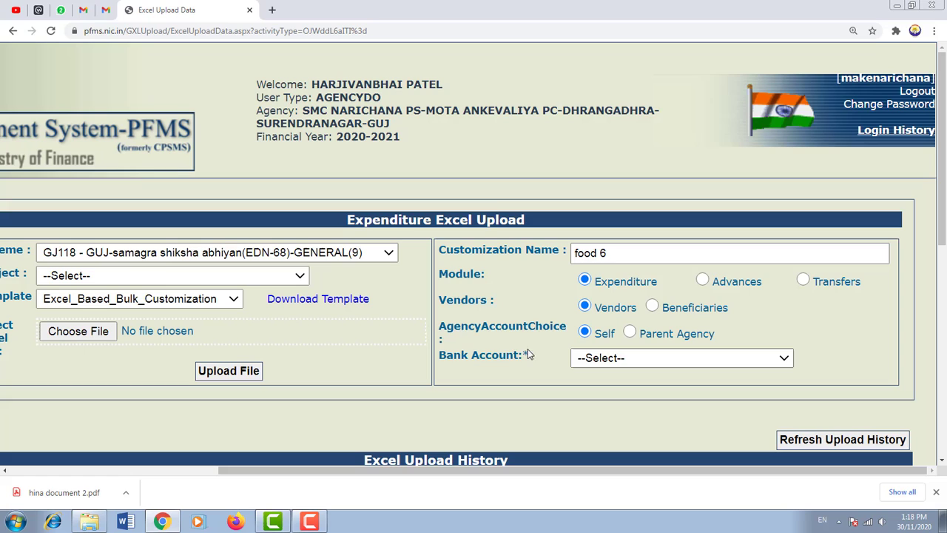
{"action": "left_click", "coordinate": [601, 360]}
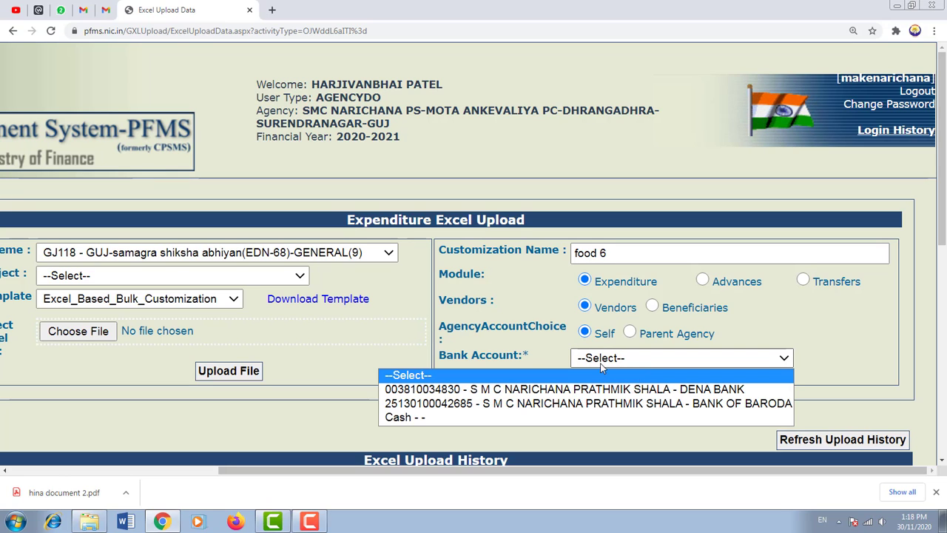
{"action": "left_click", "coordinate": [577, 389]}
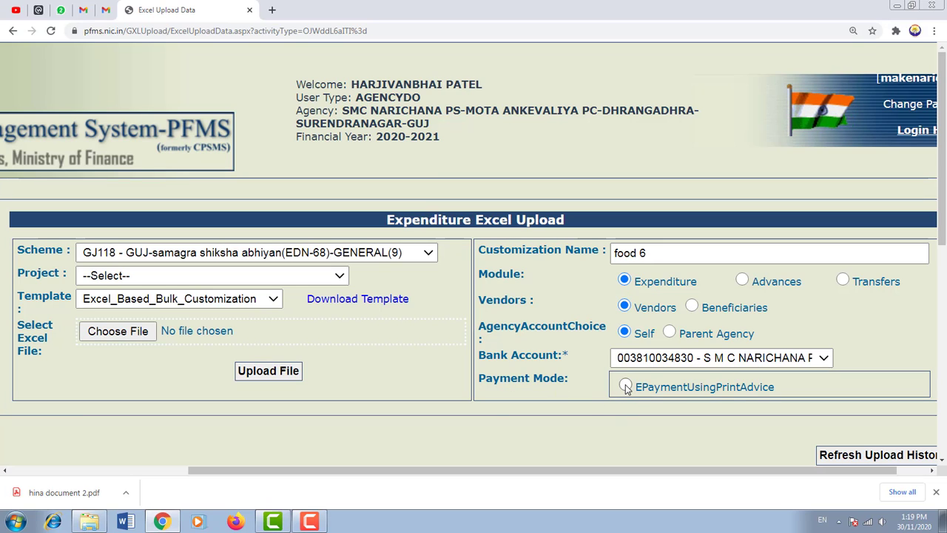
{"action": "left_click", "coordinate": [625, 386]}
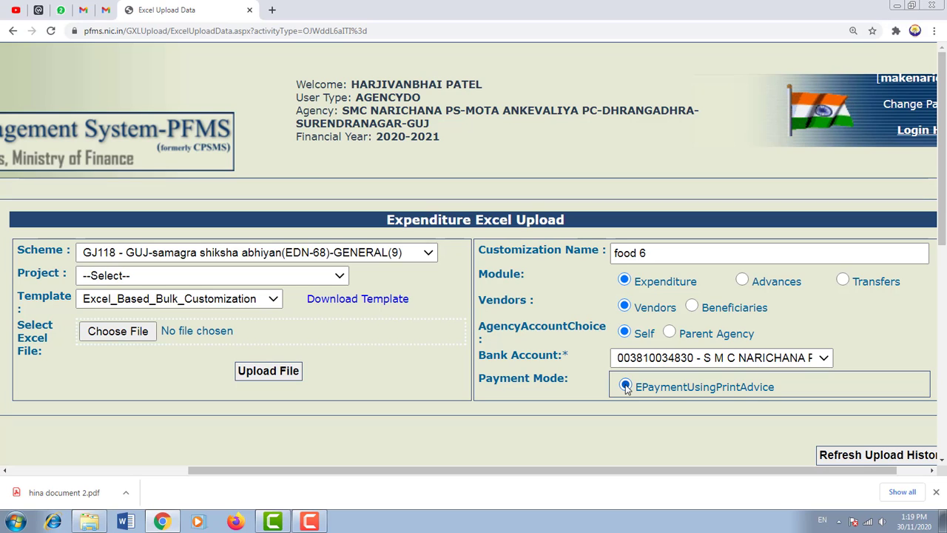
- Attach Excel_Based_Bulk_Customization11.xls from the desktop as the Excel file for the upload
{"action": "left_click", "coordinate": [124, 337]}
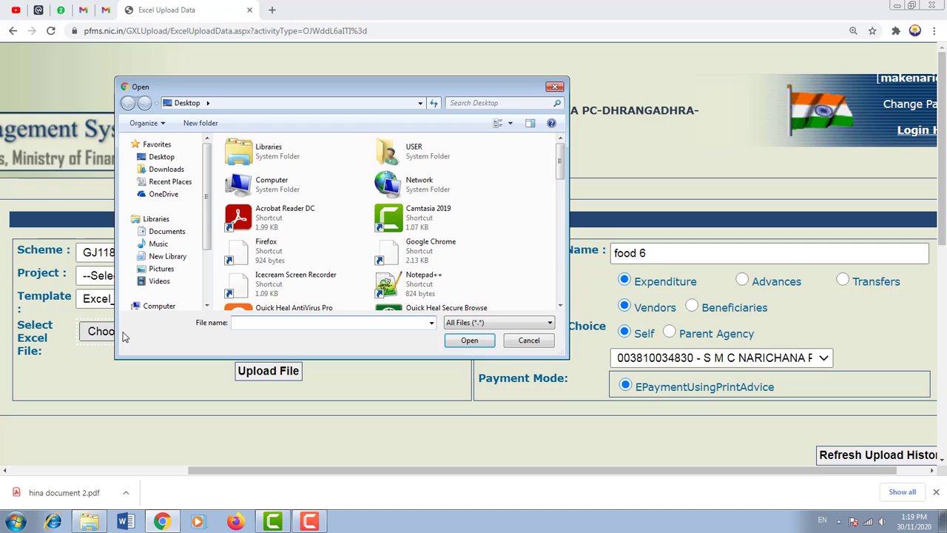
{"action": "left_click", "coordinate": [162, 157]}
{"action": "left_click", "coordinate": [248, 321]}
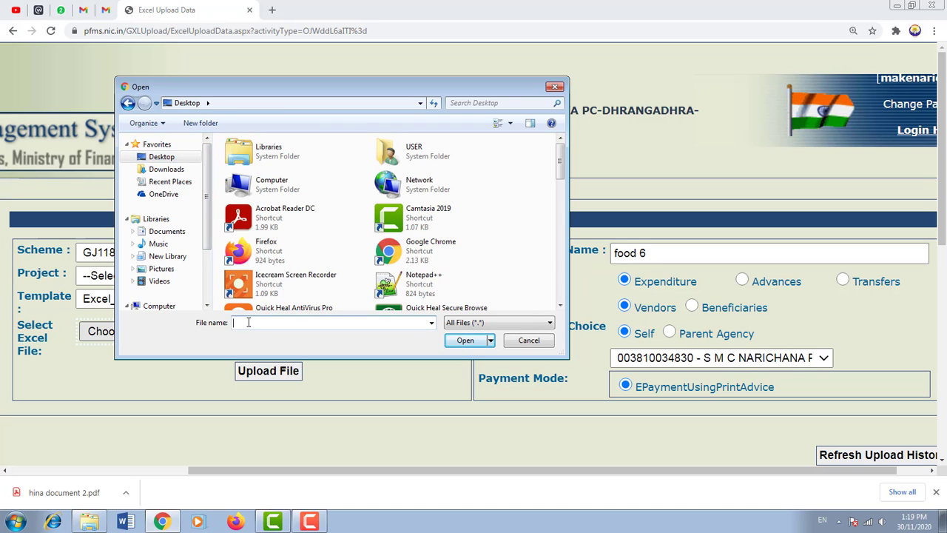
{"action": "type", "text": "exc"}
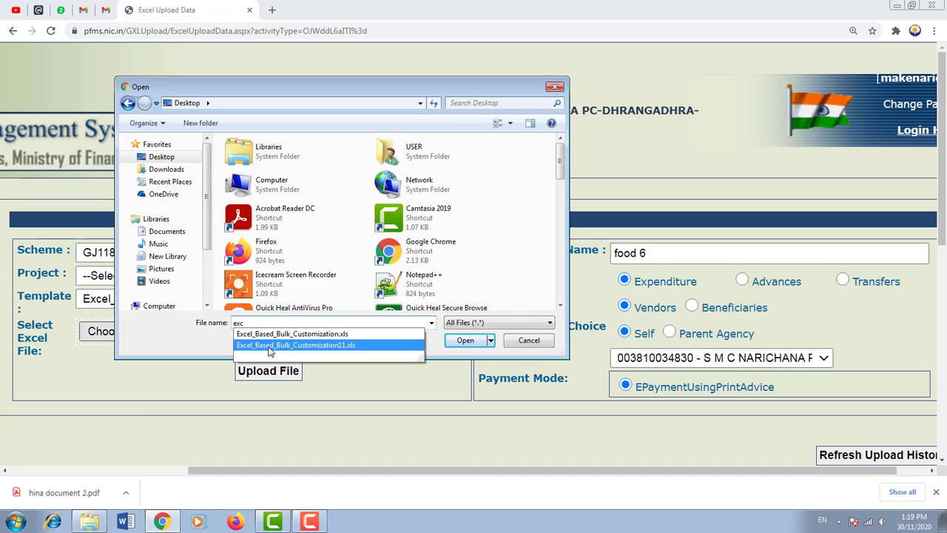
{"action": "left_click", "coordinate": [333, 348]}
{"action": "left_click", "coordinate": [457, 342]}
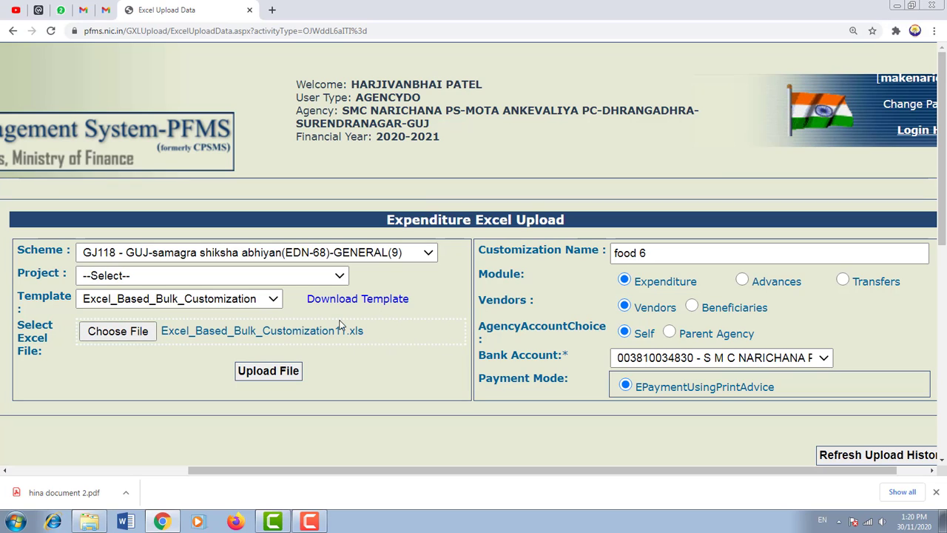
- Upload the attached Excel file and refresh the upload history to check its processing status
{"action": "left_click", "coordinate": [274, 376]}
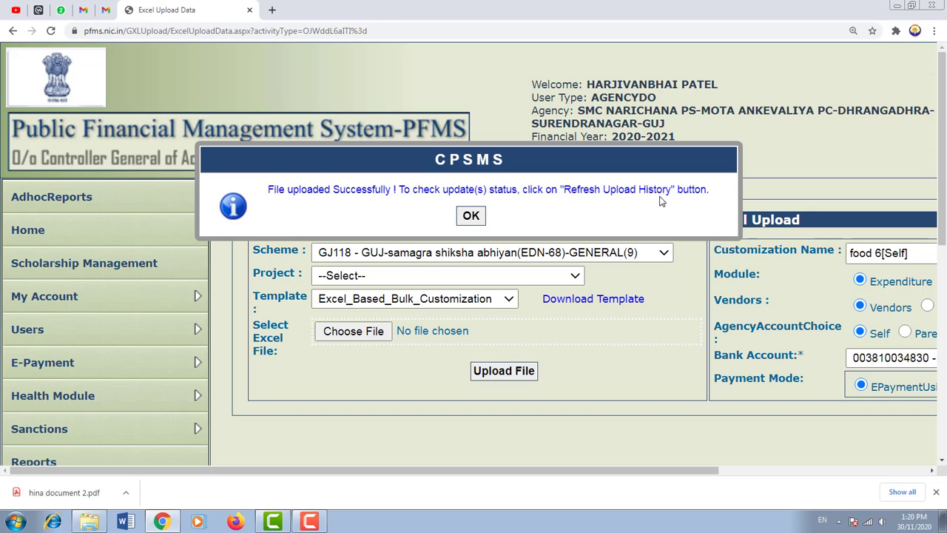
{"action": "left_click", "coordinate": [472, 216]}
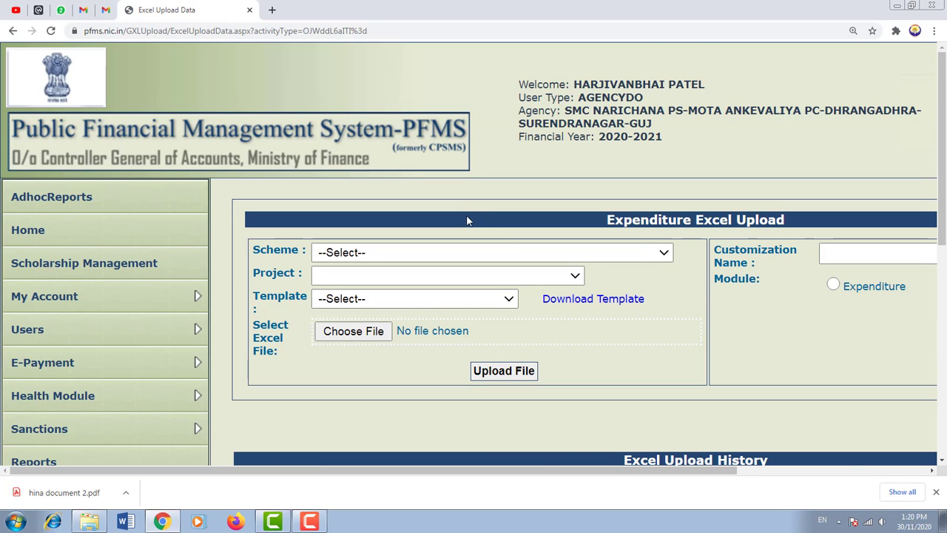
{"action": "key", "text": "ctrl+minus"}
{"action": "key", "text": "ctrl+minus"}
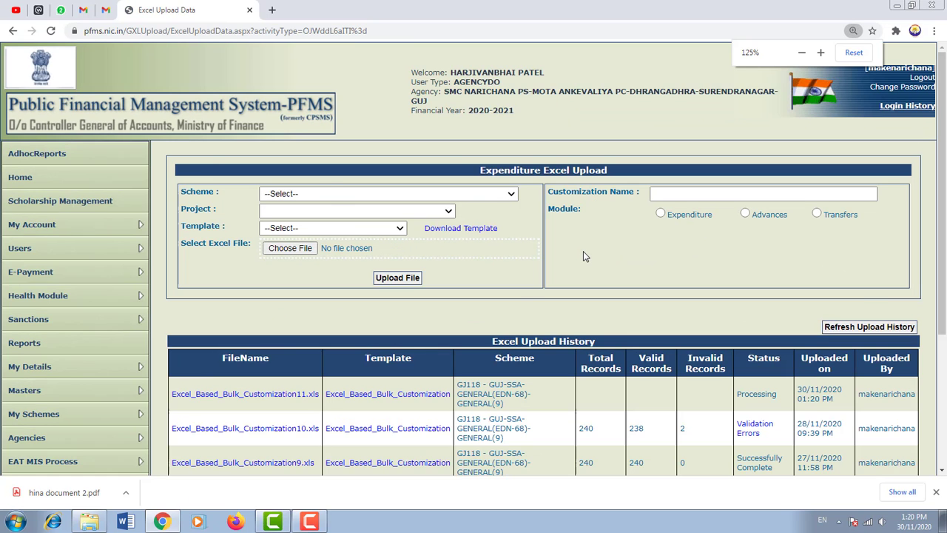
{"action": "key", "text": "ctrl+minus"}
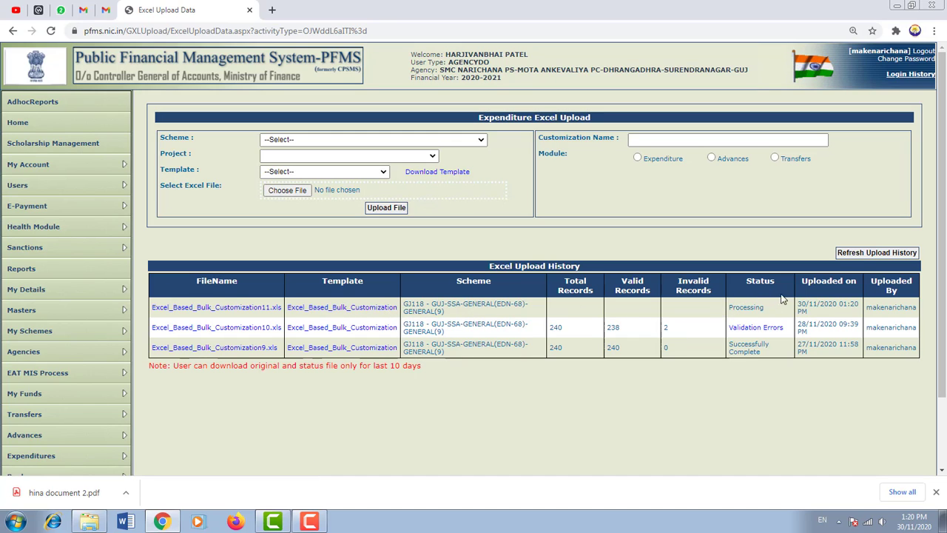
{"action": "left_click", "coordinate": [882, 254]}
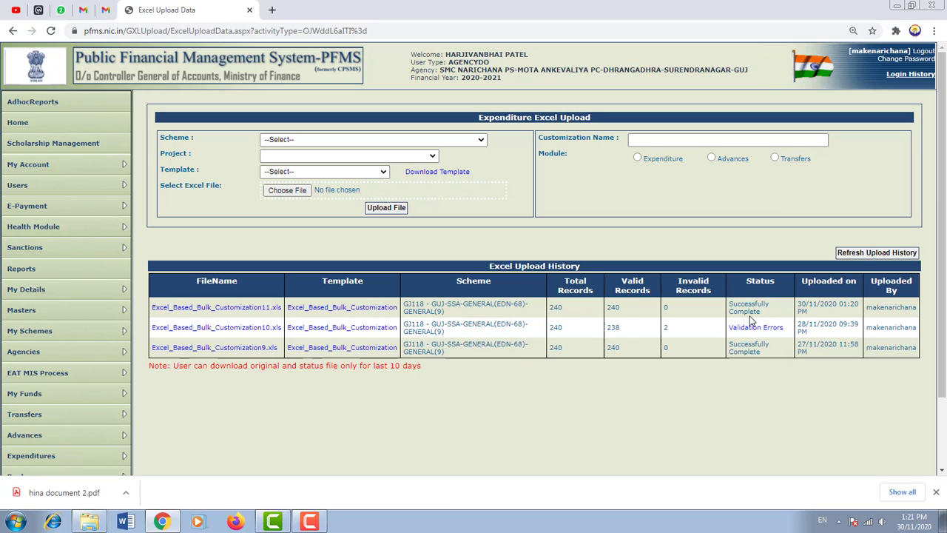
- Open the form for adding a new expenditure
{"action": "scroll", "coordinate": [743, 321], "scroll_direction": "down", "scroll_amount": 2}
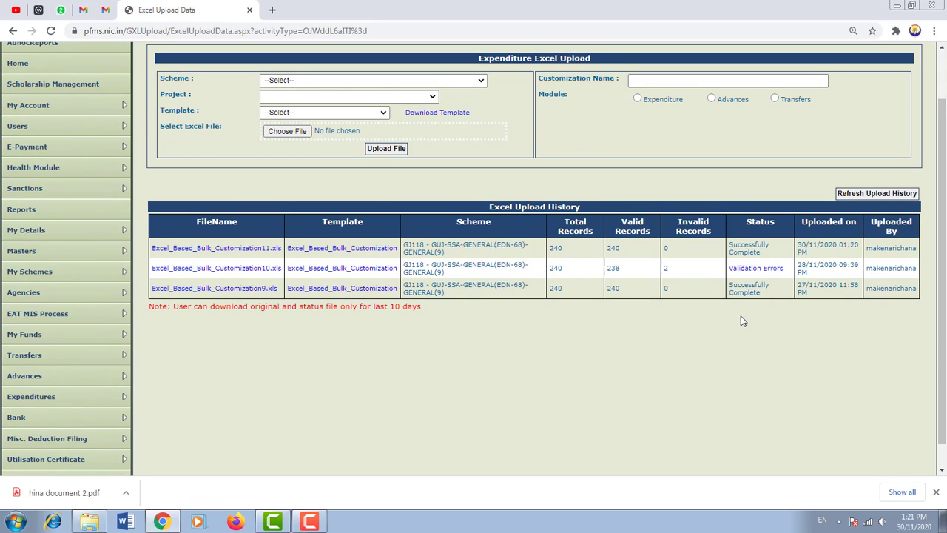
{"action": "mouse_move", "coordinate": [42, 360]}
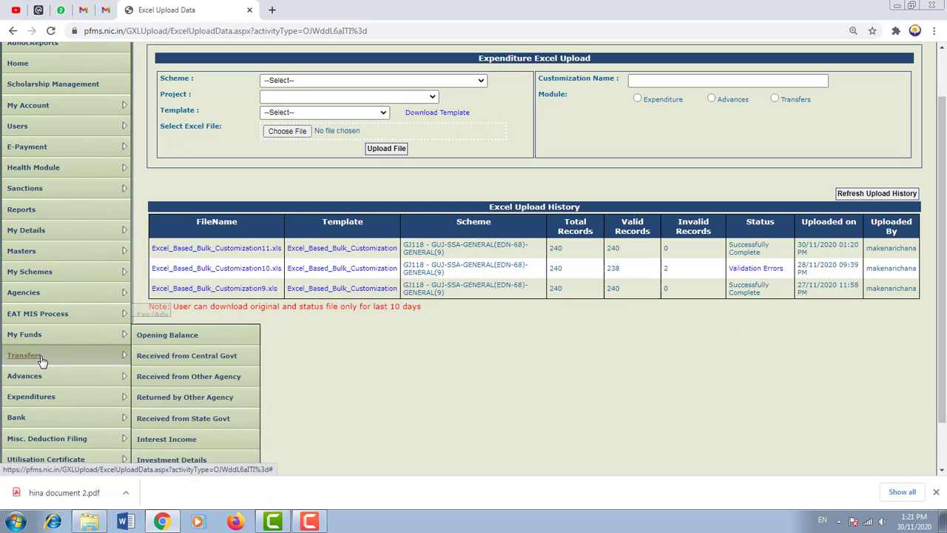
{"action": "mouse_move", "coordinate": [33, 397]}
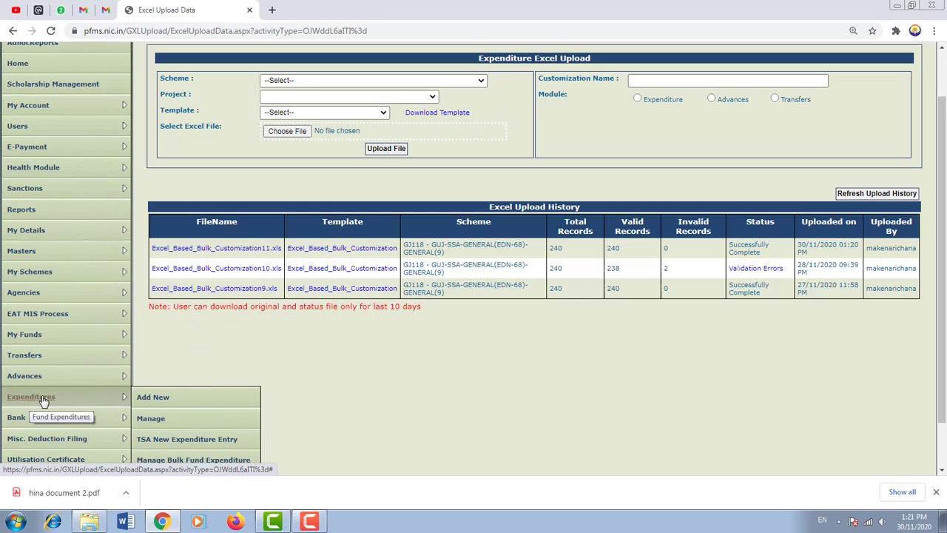
{"action": "left_click", "coordinate": [158, 399]}
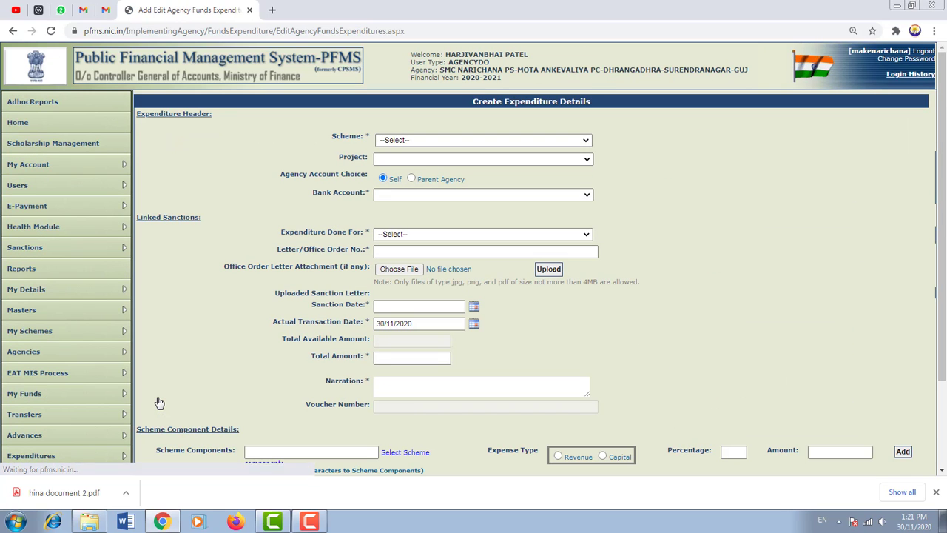
- Select the scheme GJ118 - GUJ-samagra shiksha abhiyan(EDN-68)-GENERAL(9) for the expenditure and open its customization food 6[Self]
{"action": "left_click", "coordinate": [415, 141]}
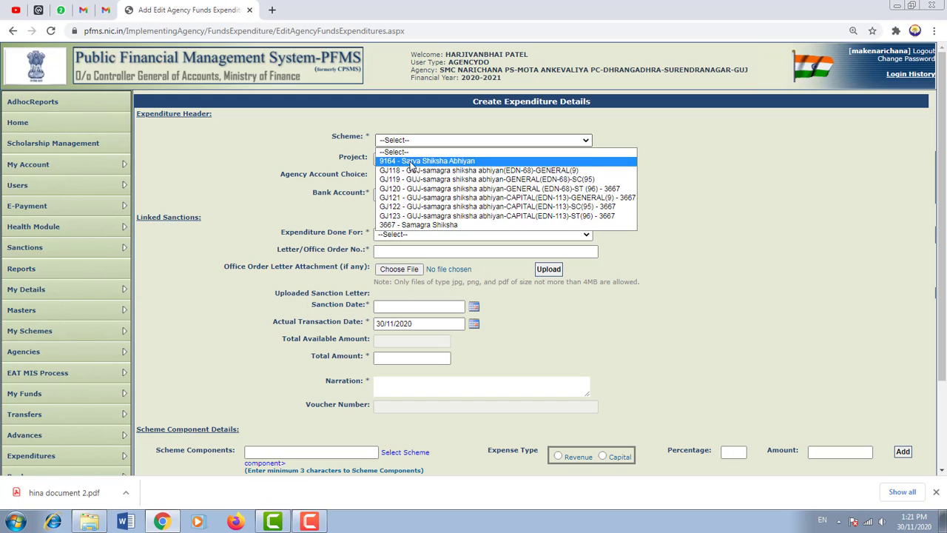
{"action": "left_click", "coordinate": [409, 169]}
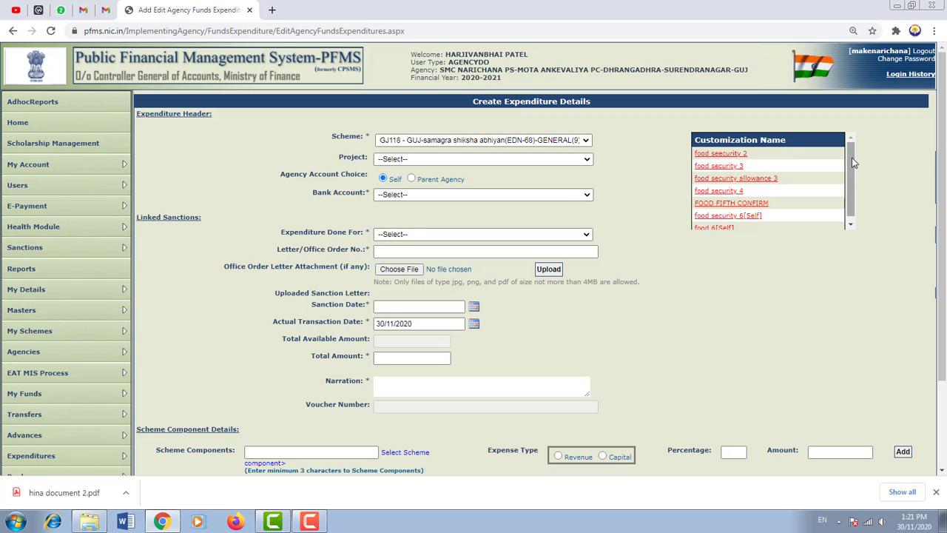
{"action": "left_click_drag", "start_coordinate": [853, 163], "coordinate": [853, 184]}
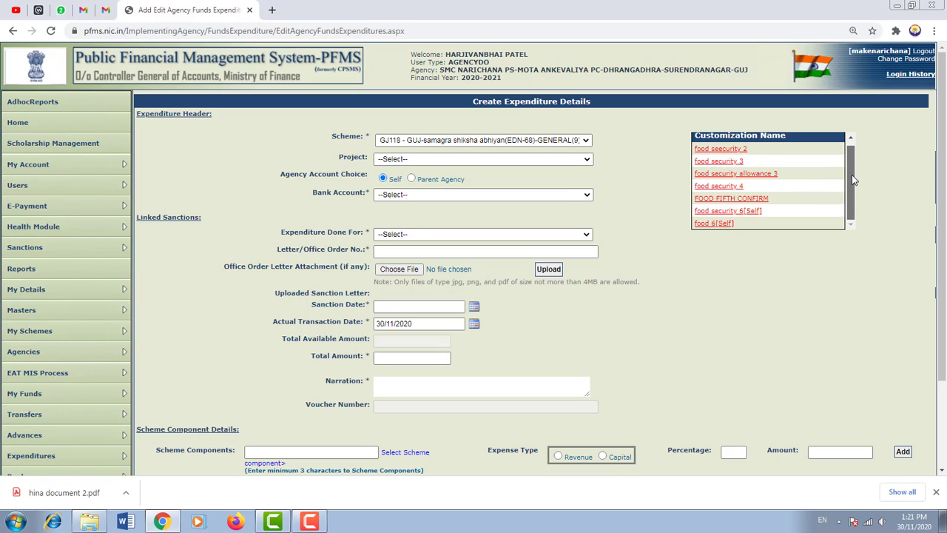
{"action": "left_click", "coordinate": [709, 223]}
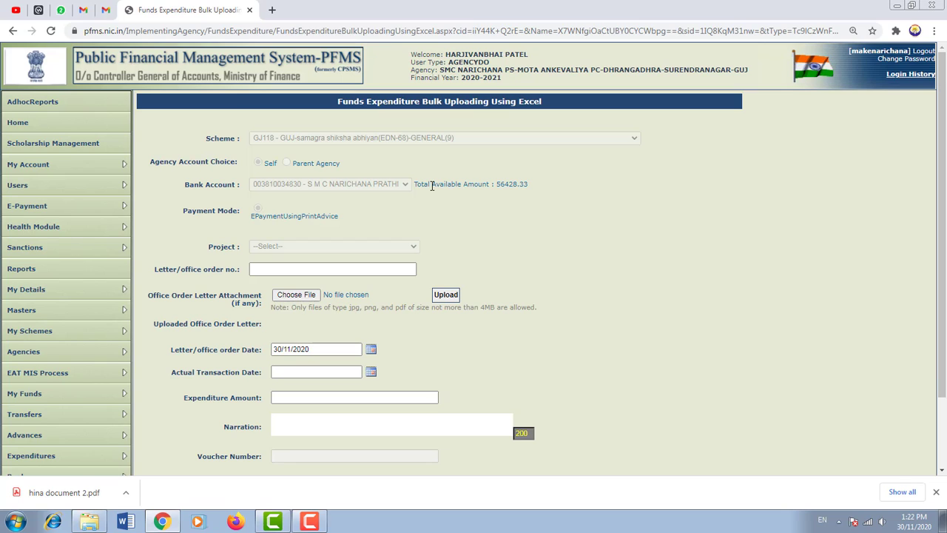
- Enter food security allow 6 as the letter/office order number, with order date 30/09/2020 and actual transaction date 30/11/2020
{"action": "scroll", "coordinate": [432, 185], "scroll_direction": "down", "scroll_amount": 2}
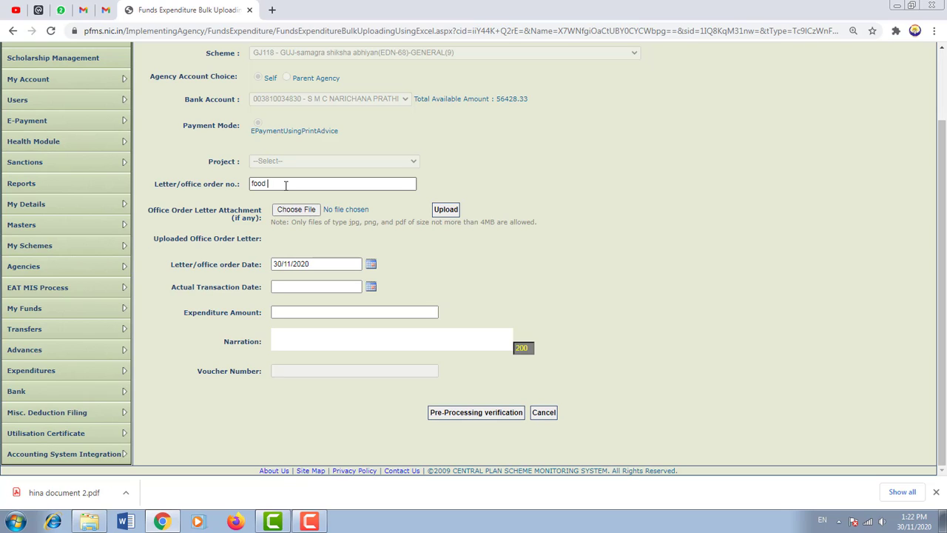
{"action": "type", "text": "security allow 6"}
{"action": "left_click", "coordinate": [372, 268]}
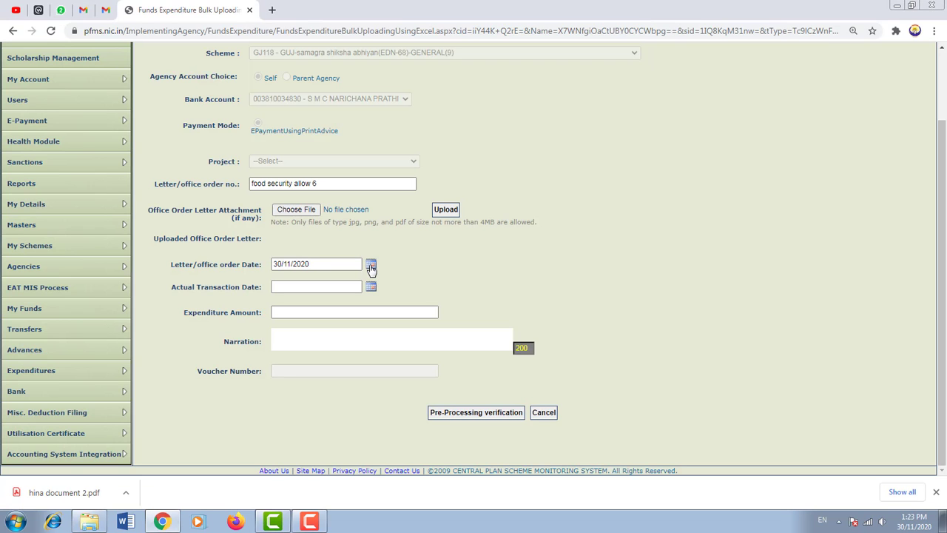
{"action": "left_click", "coordinate": [372, 268]}
{"action": "left_click", "coordinate": [332, 355]}
{"action": "left_click", "coordinate": [371, 287]}
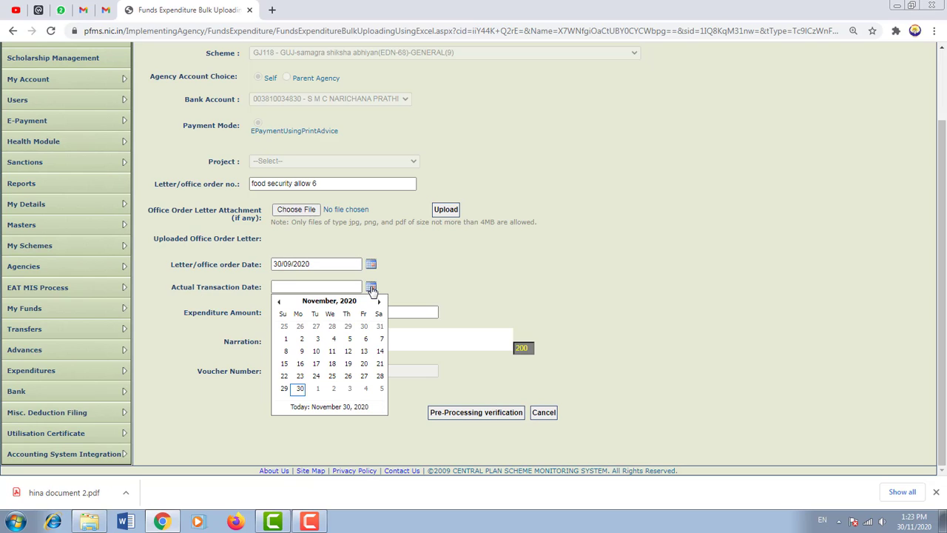
{"action": "left_click", "coordinate": [301, 389]}
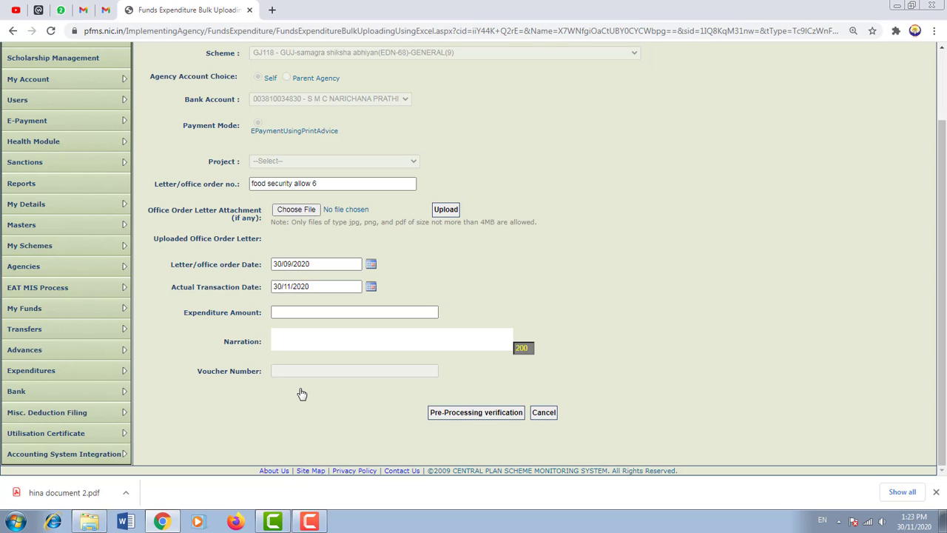
- Set the expenditure amount to 38512.53 and copy the order number text food security allow 6 into the narration
{"action": "left_click", "coordinate": [304, 311]}
{"action": "type", "text": "33"}
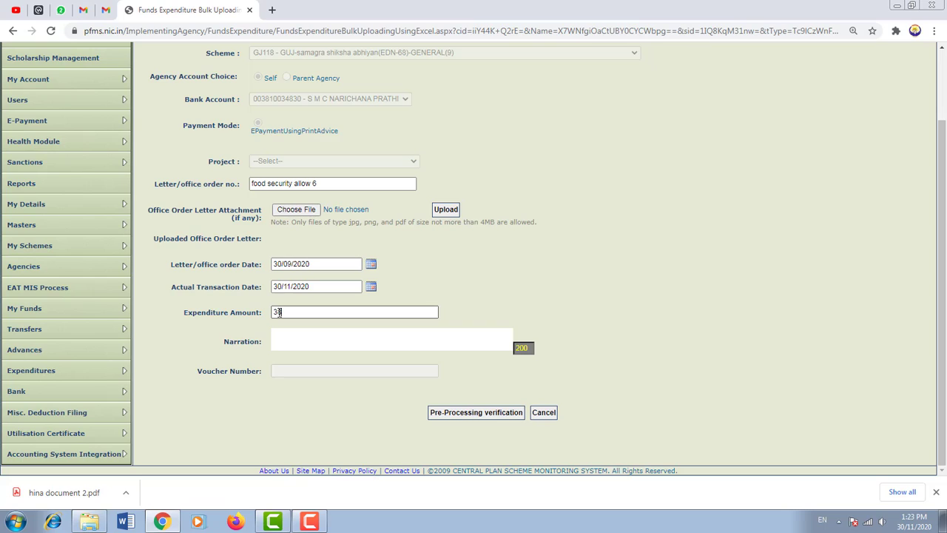
{"action": "type", "text": "512.53"}
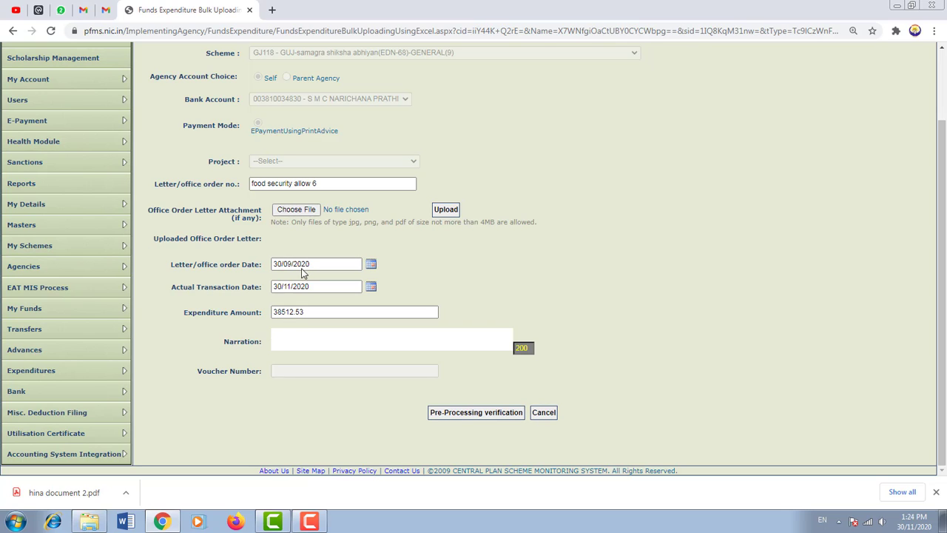
{"action": "left_click_drag", "start_coordinate": [317, 184], "coordinate": [244, 184]}
{"action": "key", "text": "ctrl+c"}
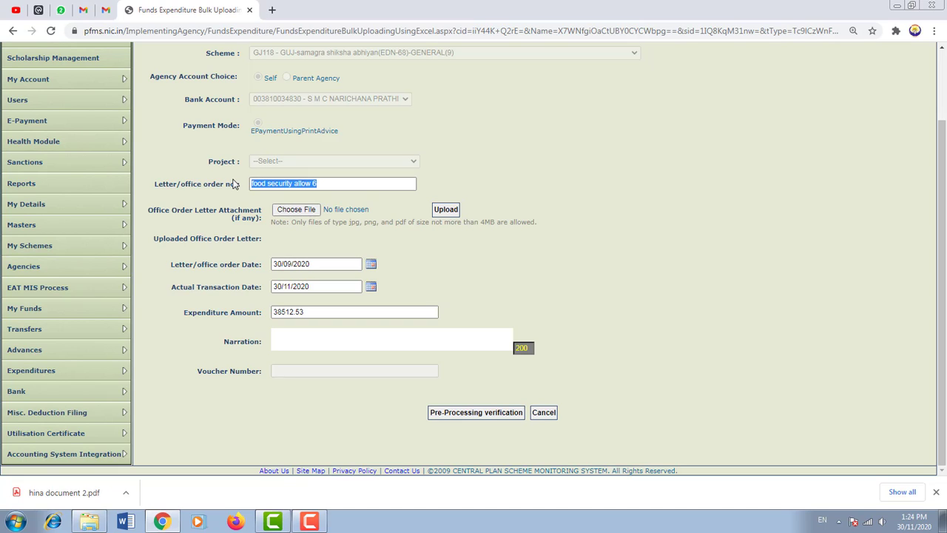
{"action": "left_click", "coordinate": [299, 340]}
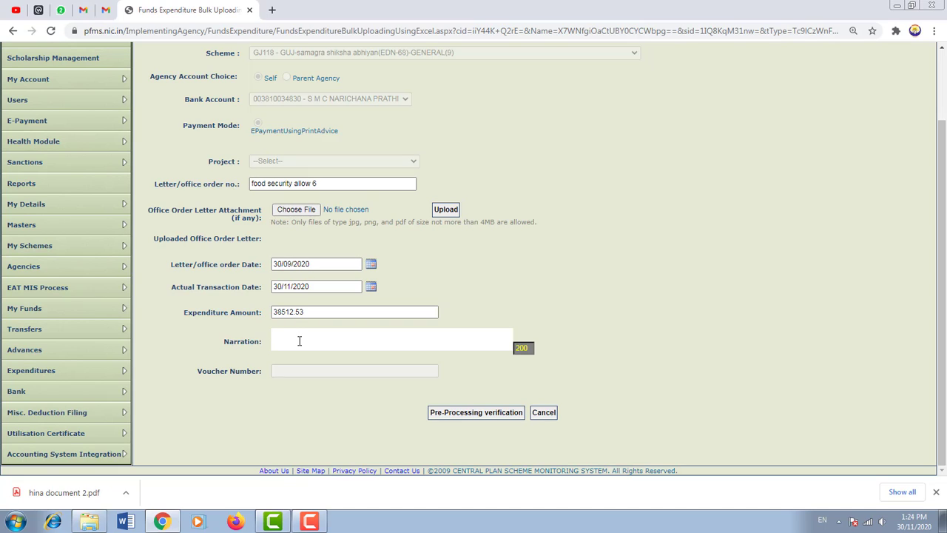
{"action": "key", "text": "ctrl+v"}
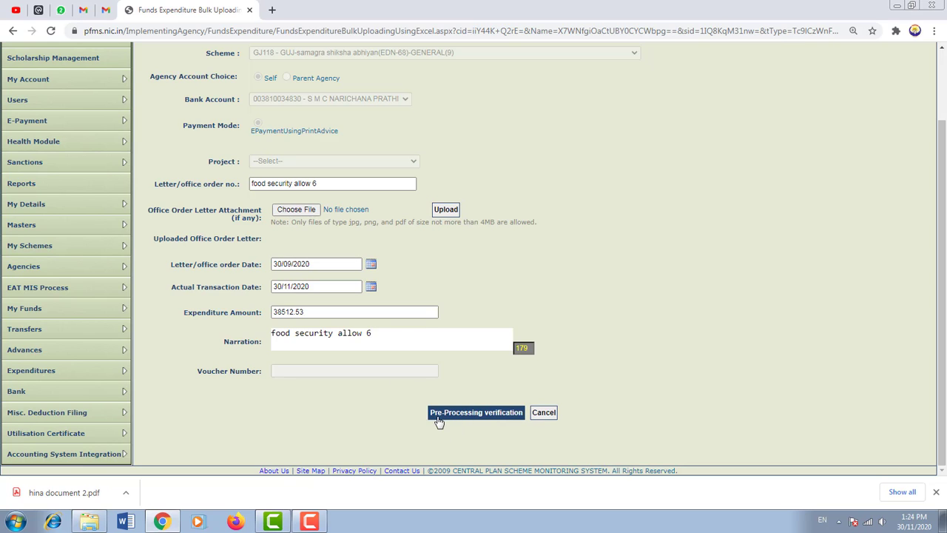
- Run the pre-processing verification and examine the receiving party details on the first, second and last pages of the list
{"action": "left_click", "coordinate": [503, 414]}
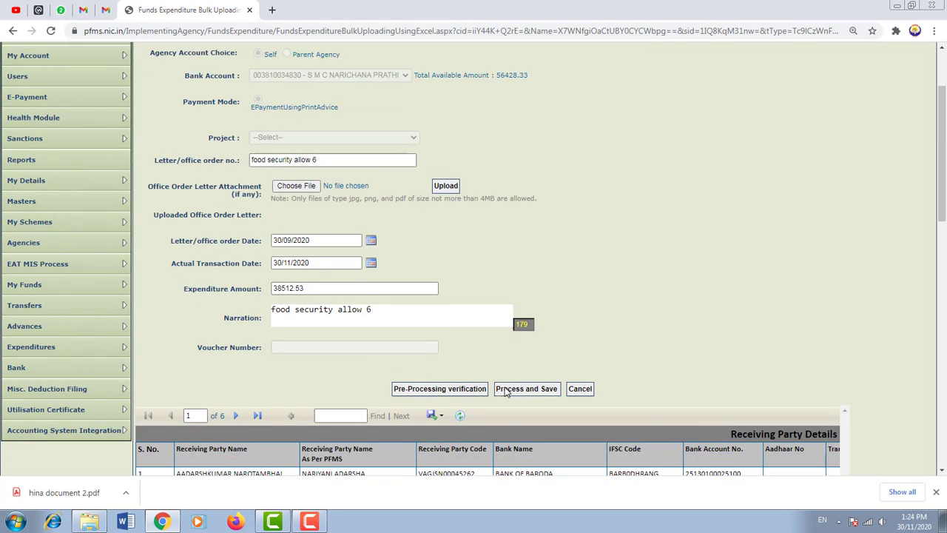
{"action": "scroll", "coordinate": [505, 392], "scroll_direction": "down", "scroll_amount": 2}
{"action": "scroll", "coordinate": [253, 336], "scroll_direction": "down", "scroll_amount": 1}
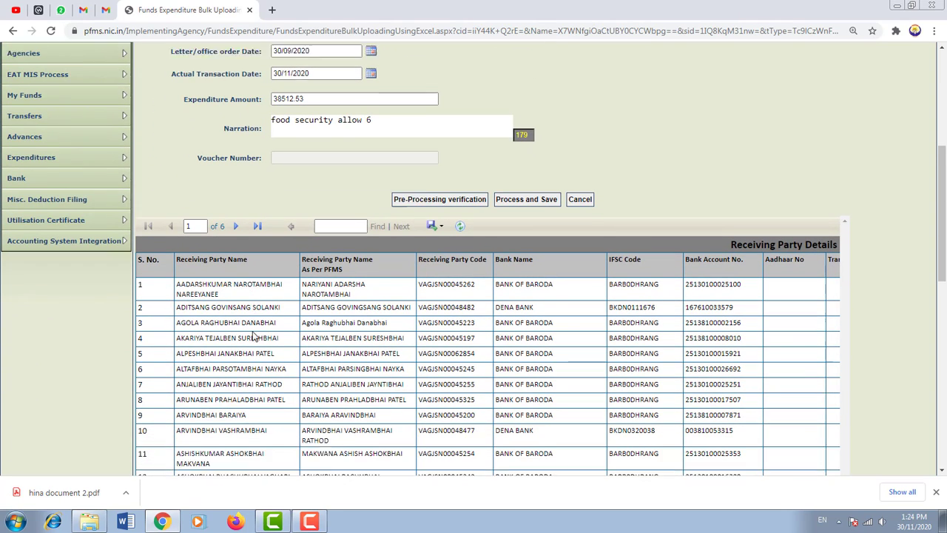
{"action": "scroll", "coordinate": [253, 337], "scroll_direction": "down", "scroll_amount": 1}
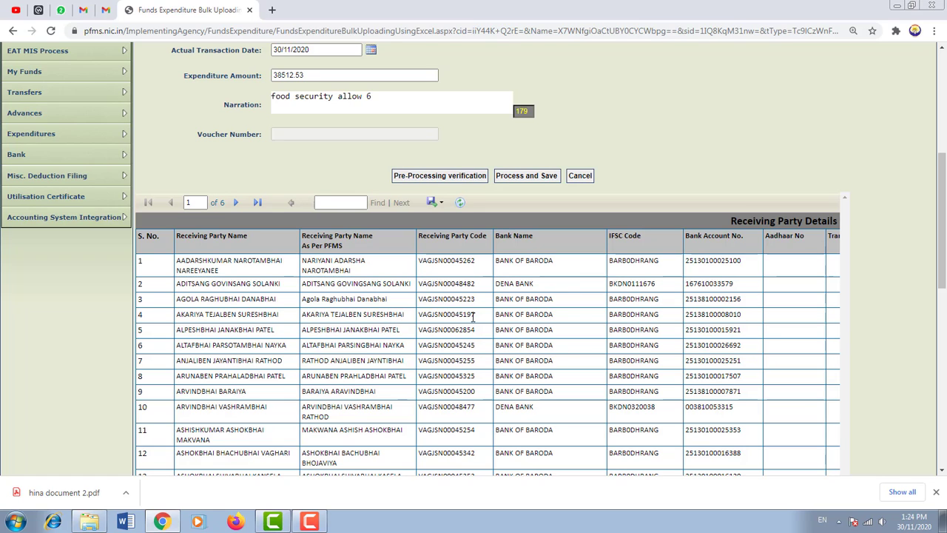
{"action": "scroll", "coordinate": [472, 316], "scroll_direction": "down", "scroll_amount": 1}
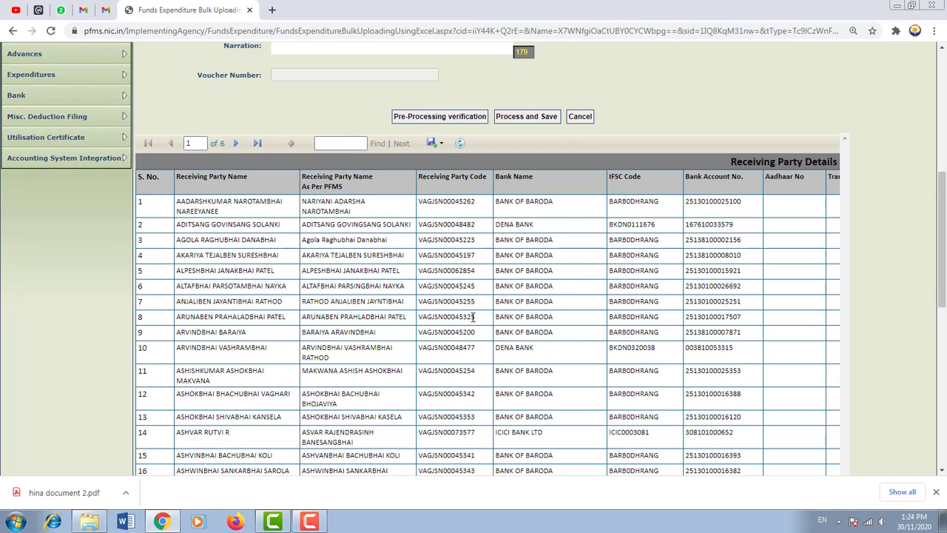
{"action": "scroll", "coordinate": [473, 316], "scroll_direction": "down", "scroll_amount": 1}
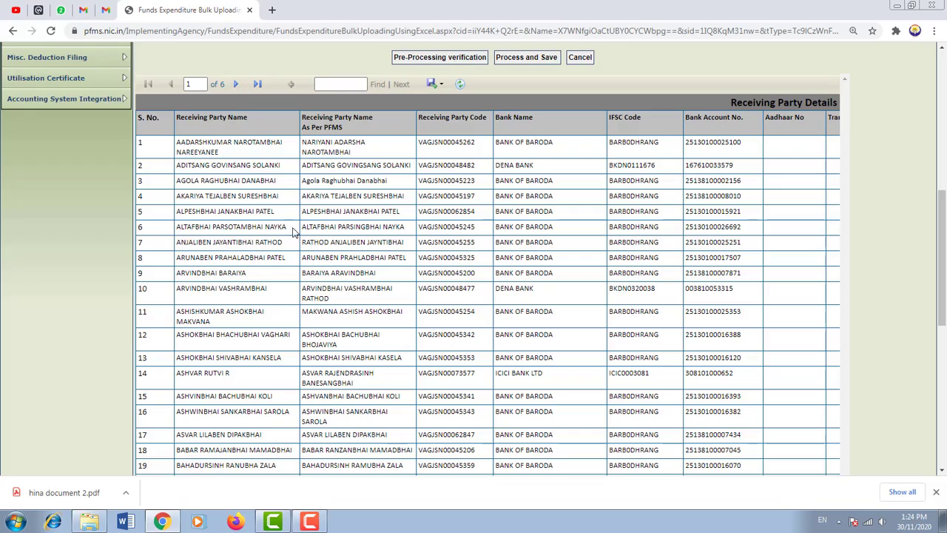
{"action": "scroll", "coordinate": [301, 255], "scroll_direction": "down", "scroll_amount": 6}
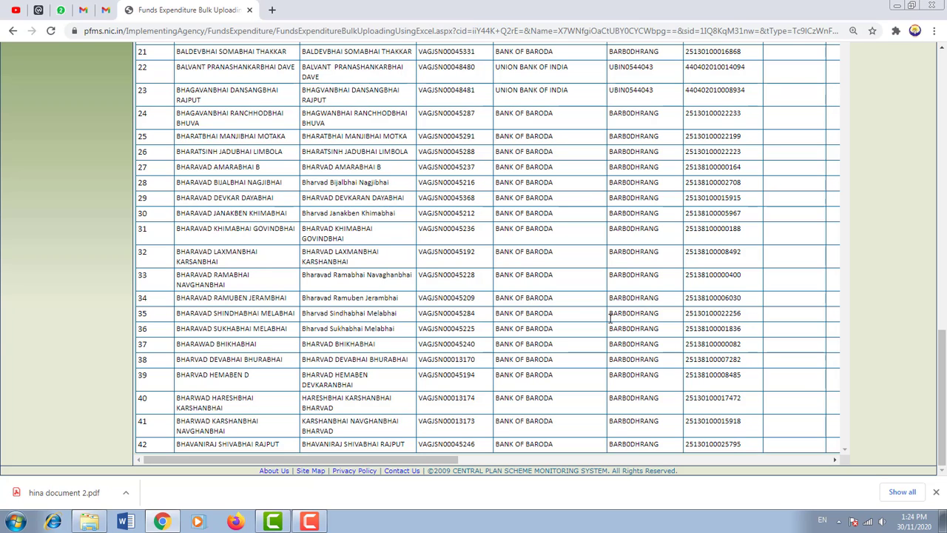
{"action": "scroll", "coordinate": [325, 423], "scroll_direction": "up", "scroll_amount": 8}
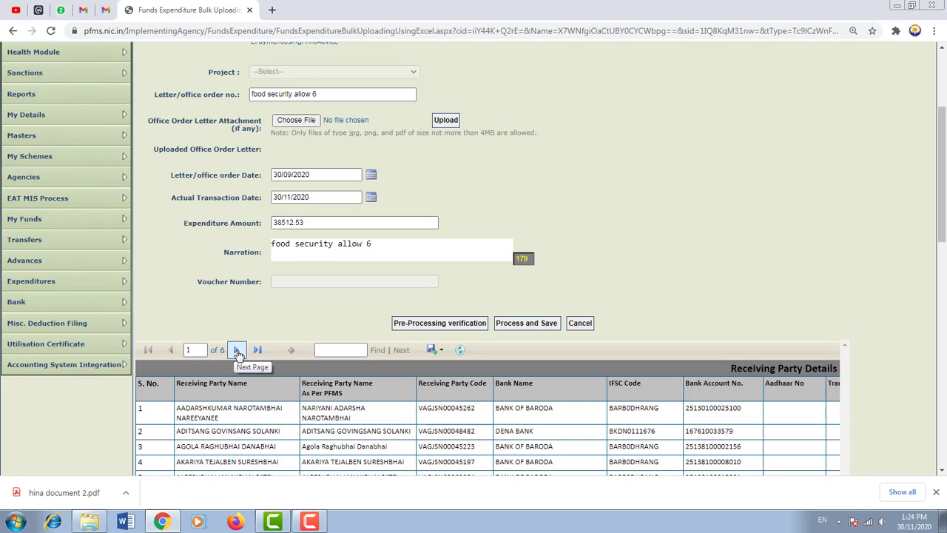
{"action": "left_click", "coordinate": [237, 351]}
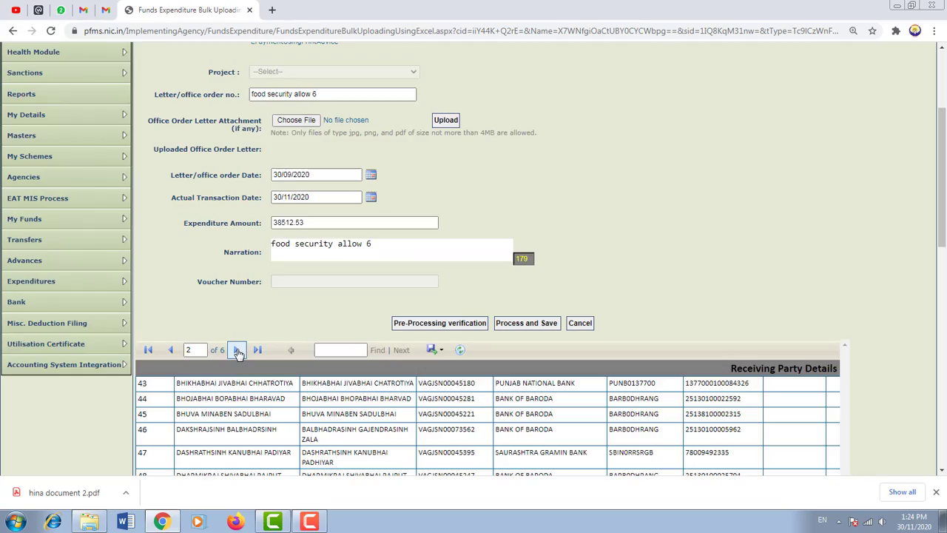
{"action": "scroll", "coordinate": [244, 355], "scroll_direction": "down", "scroll_amount": 9}
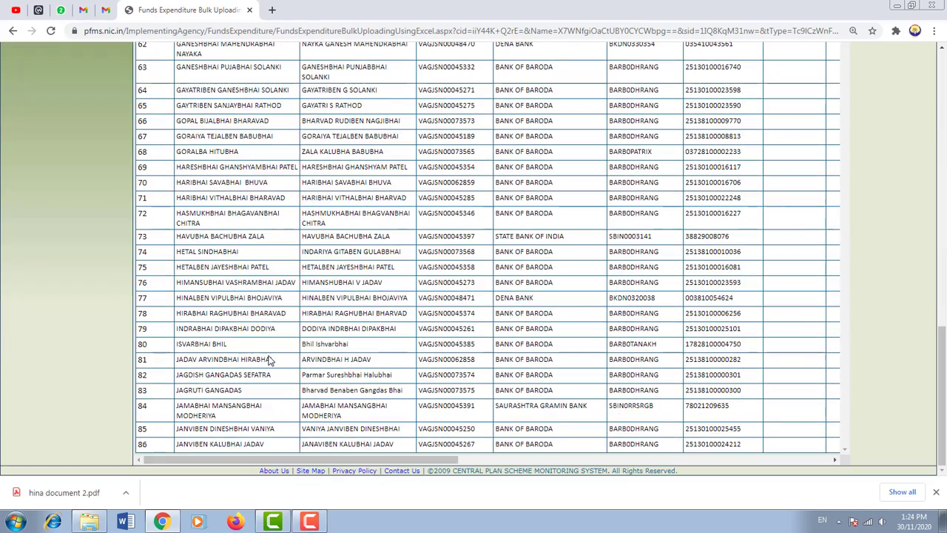
{"action": "scroll", "coordinate": [270, 360], "scroll_direction": "up", "scroll_amount": 9}
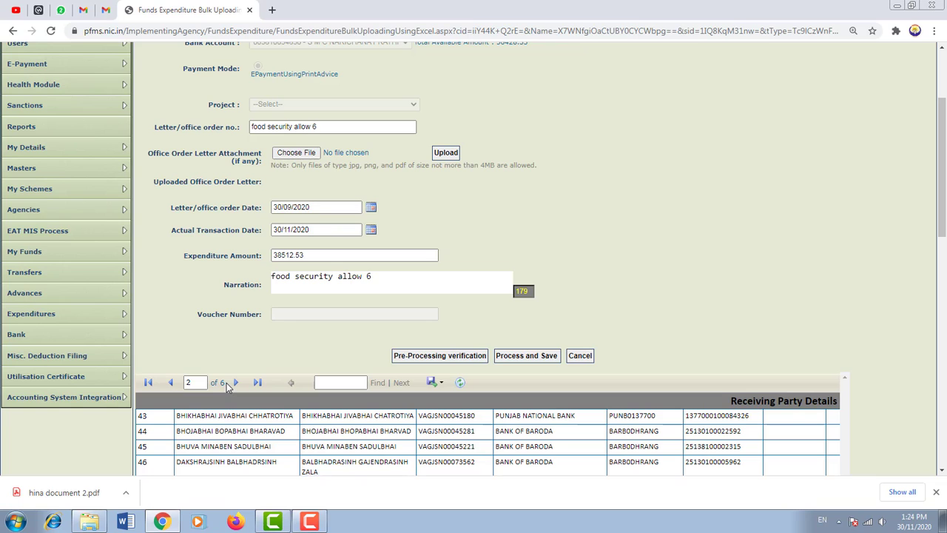
{"action": "left_click", "coordinate": [255, 386]}
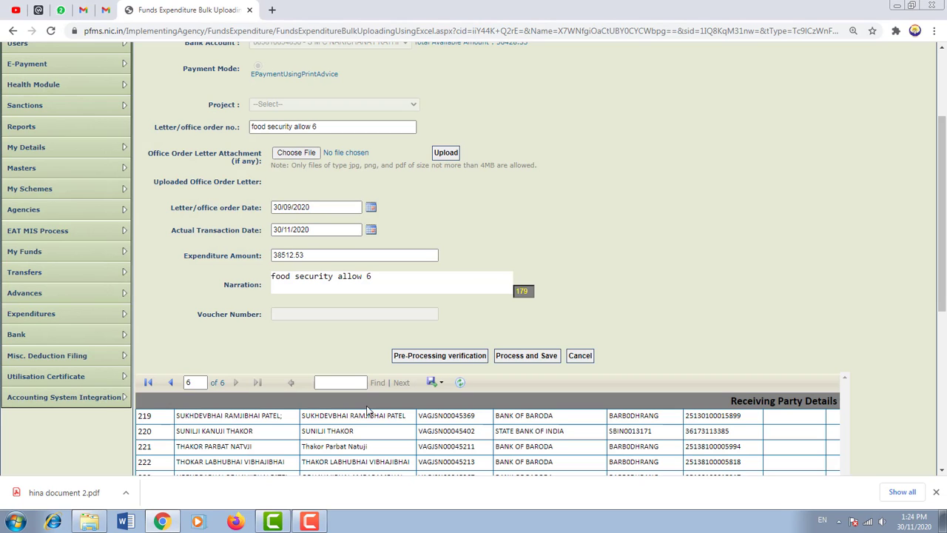
{"action": "scroll", "coordinate": [370, 410], "scroll_direction": "down", "scroll_amount": 5}
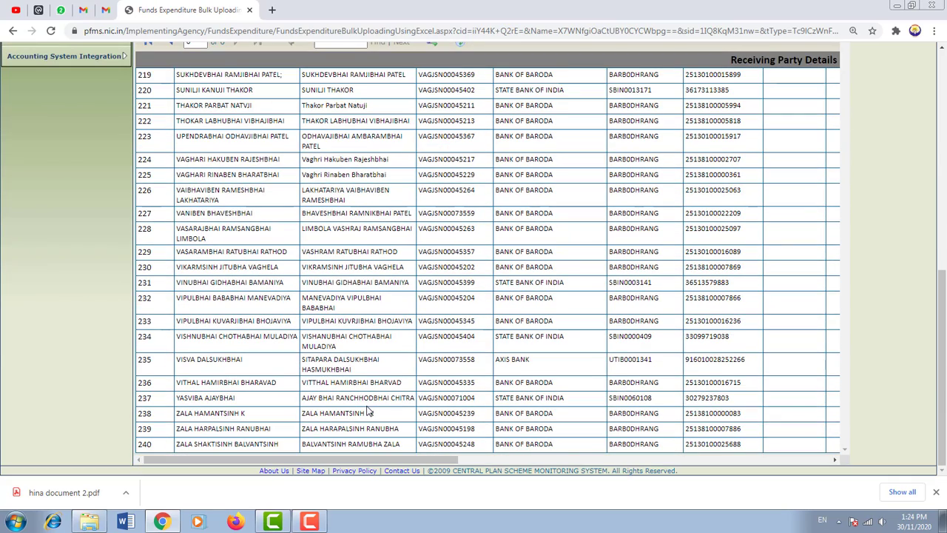
{"action": "scroll", "coordinate": [367, 411], "scroll_direction": "up", "scroll_amount": 5}
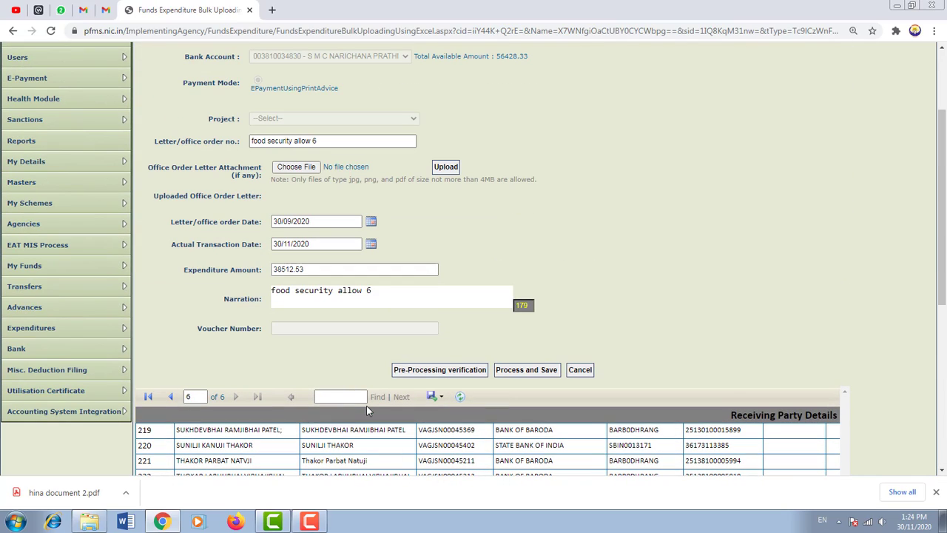
- Repeat the pre-processing verification, and process and save the expenditure
{"action": "left_click", "coordinate": [448, 374]}
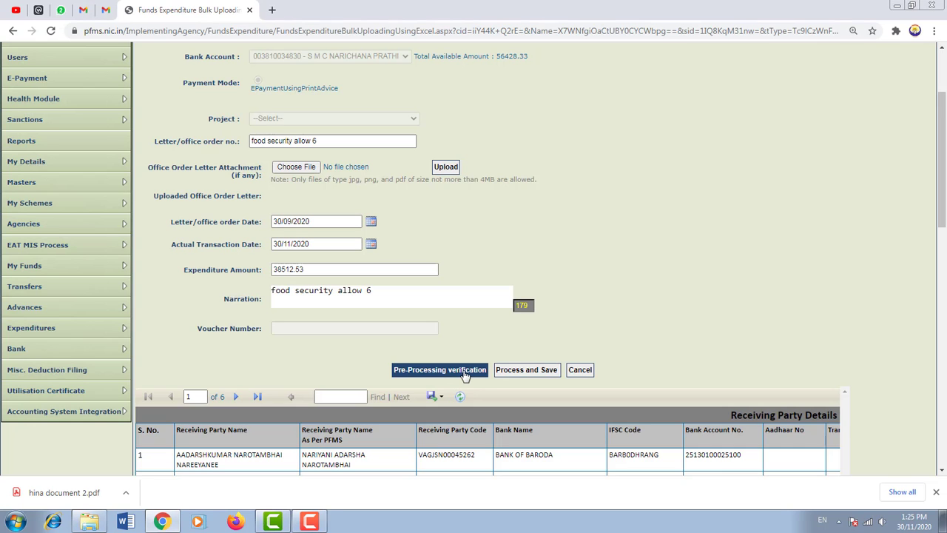
{"action": "left_click", "coordinate": [527, 372]}
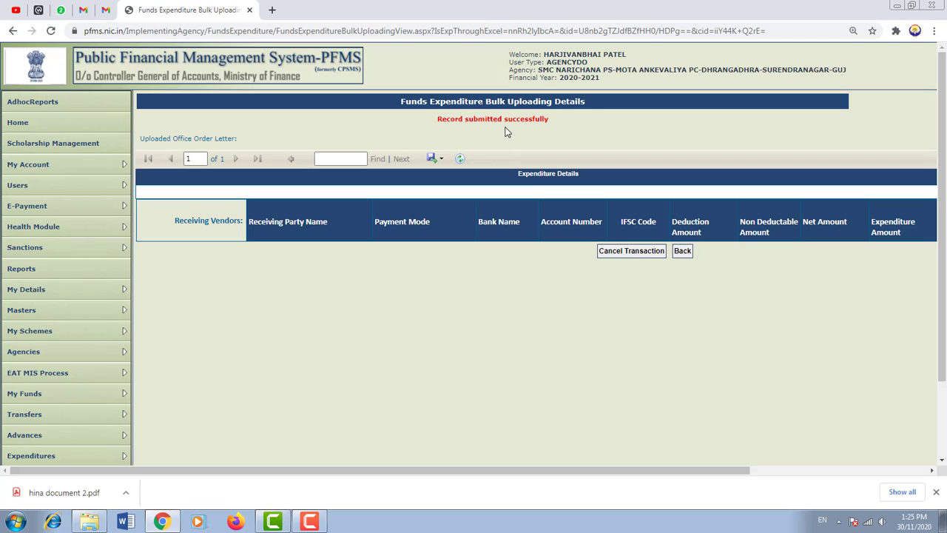
- Open the management page for bulk fund expenditures
{"action": "scroll", "coordinate": [53, 318], "scroll_direction": "down", "scroll_amount": 1}
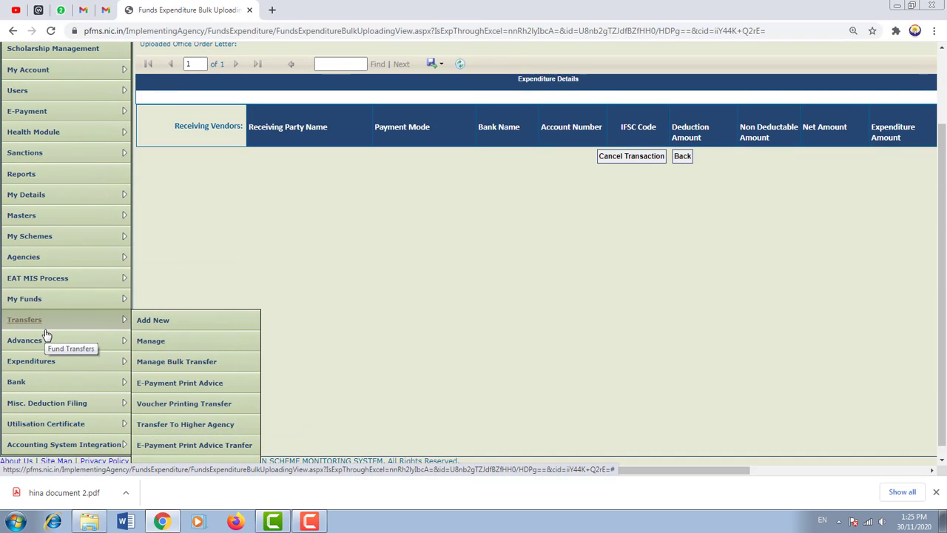
{"action": "left_click", "coordinate": [48, 362]}
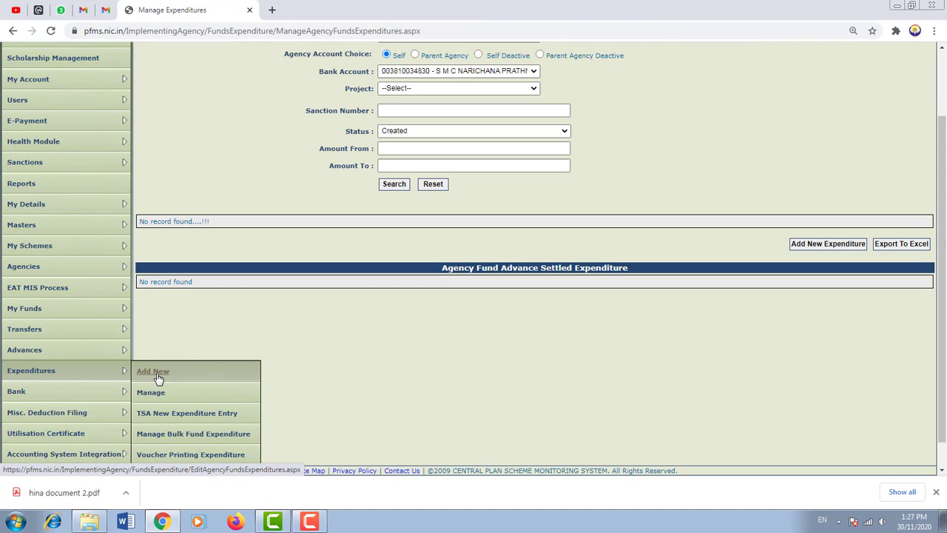
{"action": "left_click", "coordinate": [210, 435]}
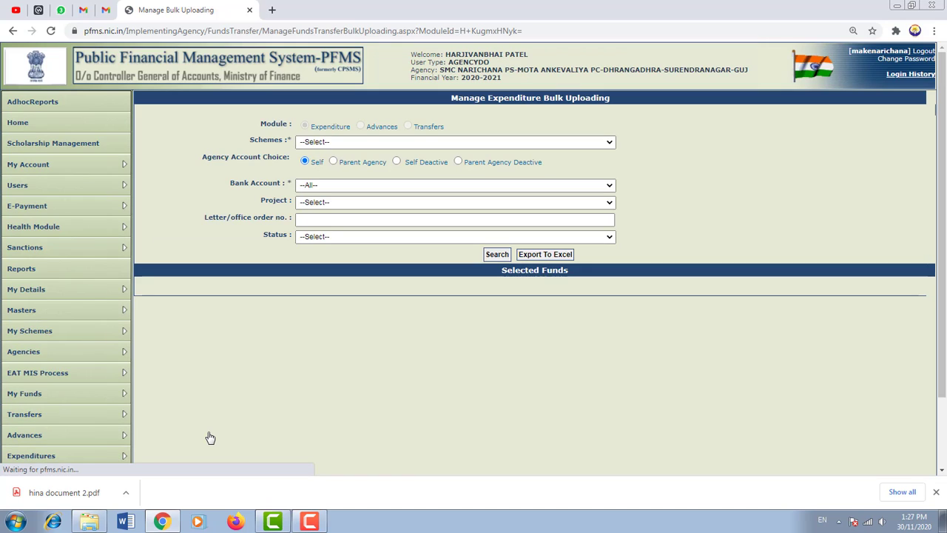
- Search the bulk expenditures of scheme GJ118 - GUJ-samagra shiksha abhiyan(EDN-68)-GENERAL(9) for the school's bank account to check their status
{"action": "left_click", "coordinate": [317, 144]}
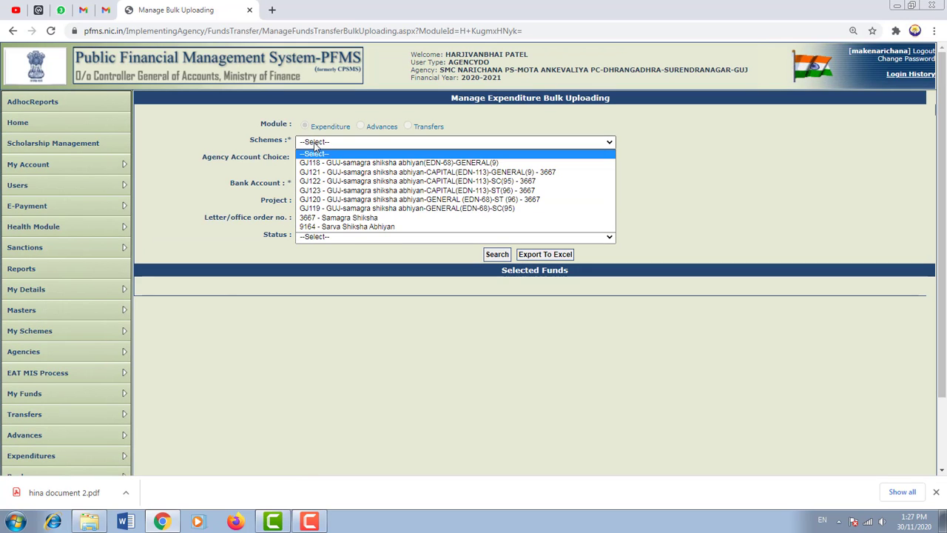
{"action": "left_click", "coordinate": [327, 163]}
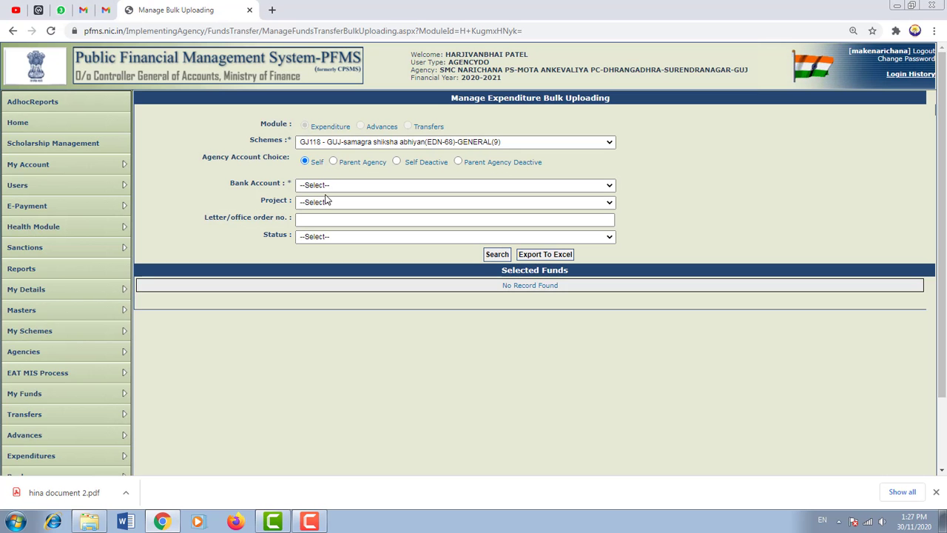
{"action": "left_click", "coordinate": [314, 188]}
{"action": "left_click", "coordinate": [321, 205]}
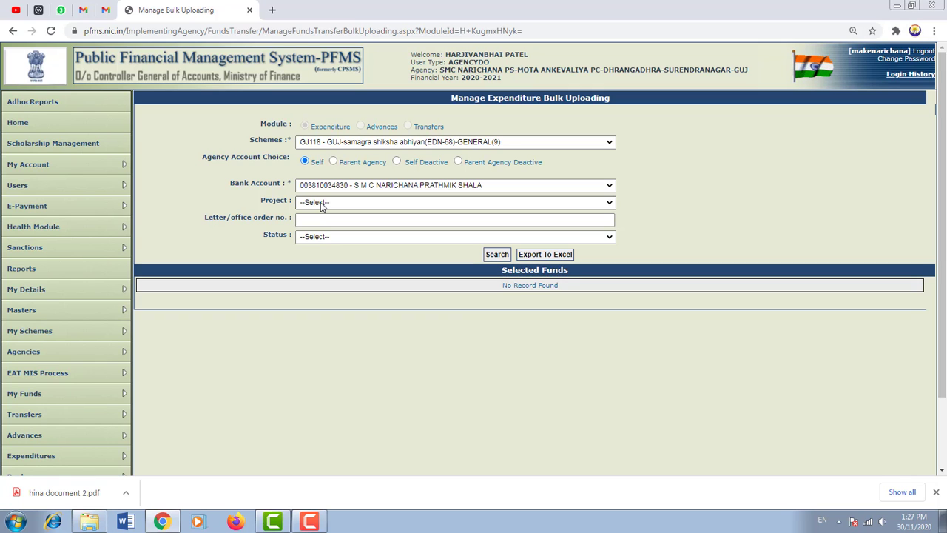
{"action": "left_click", "coordinate": [497, 256]}
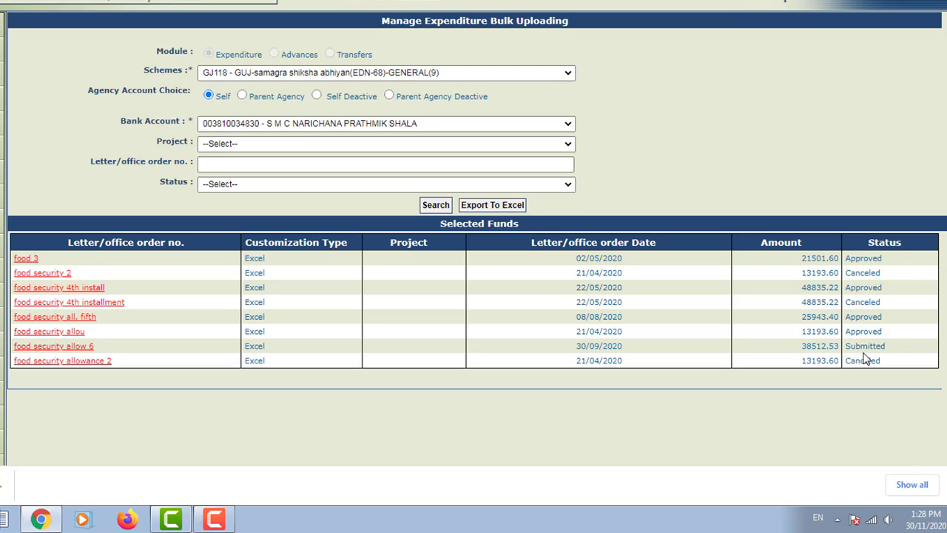
- Log out of the maker account and log in with the school's checker account, using its saved username and password
{"action": "left_click", "coordinate": [932, 33]}
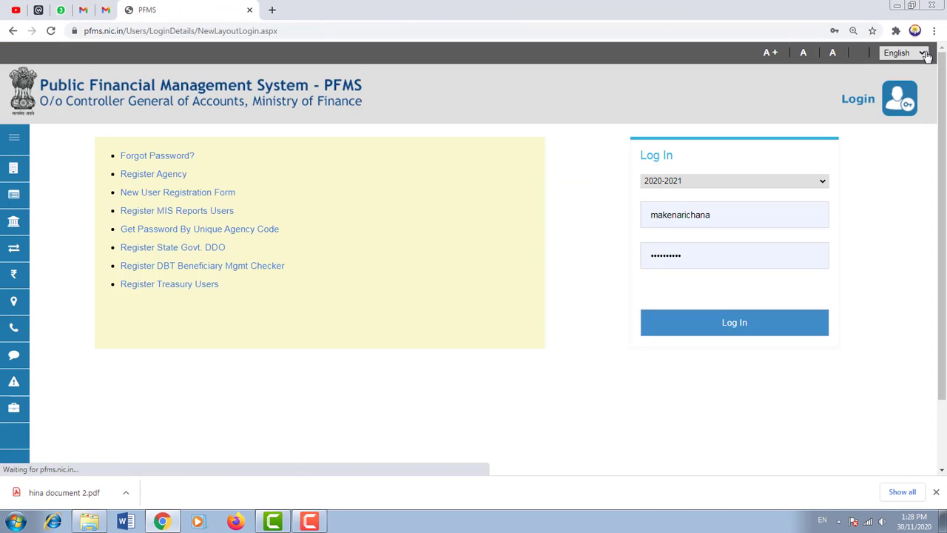
{"action": "left_click", "coordinate": [755, 214]}
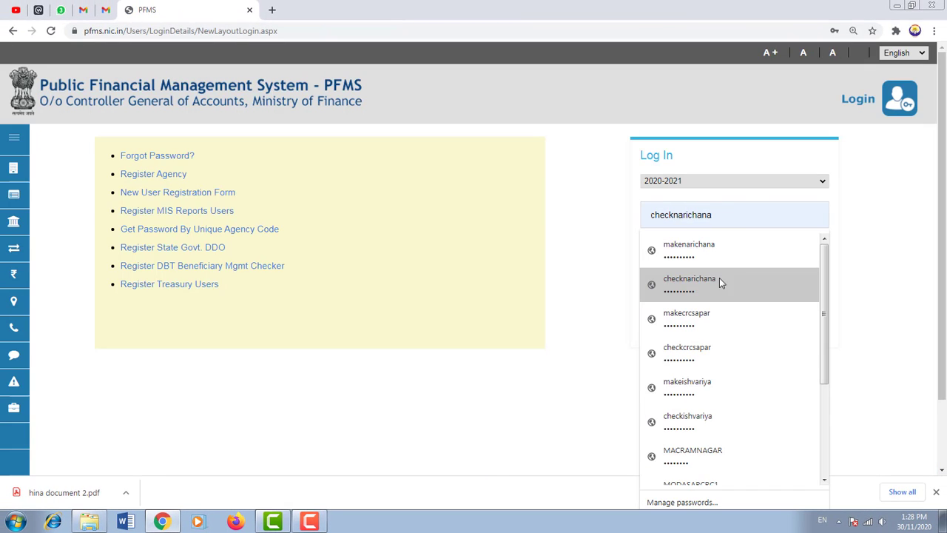
{"action": "left_click", "coordinate": [679, 283]}
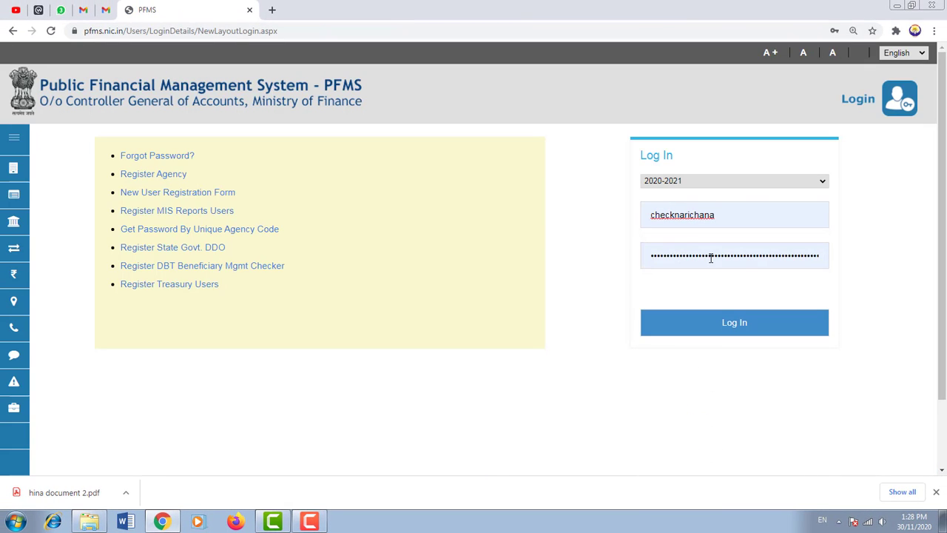
{"action": "left_click", "coordinate": [733, 319]}
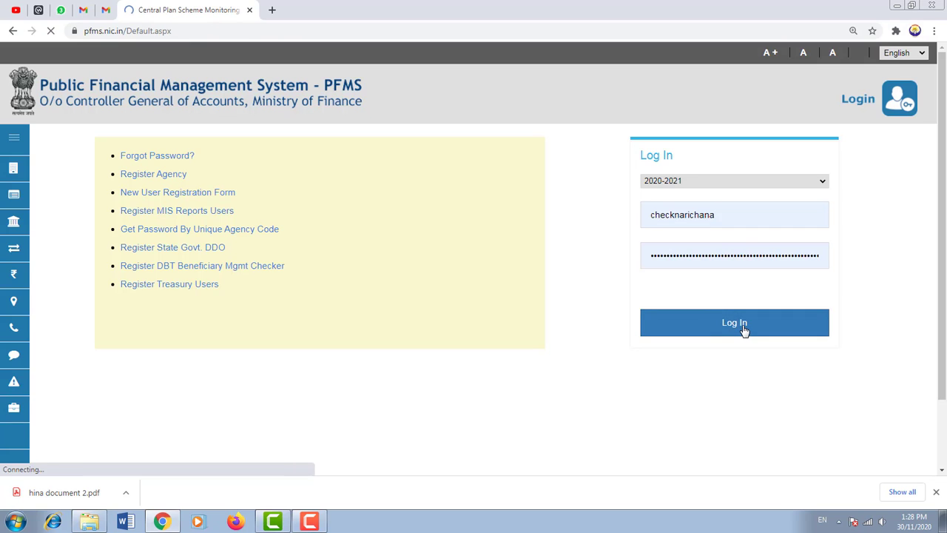
- Open the management page for bulk fund expenditures in the checker account
{"action": "scroll", "coordinate": [74, 326], "scroll_direction": "down", "scroll_amount": 2}
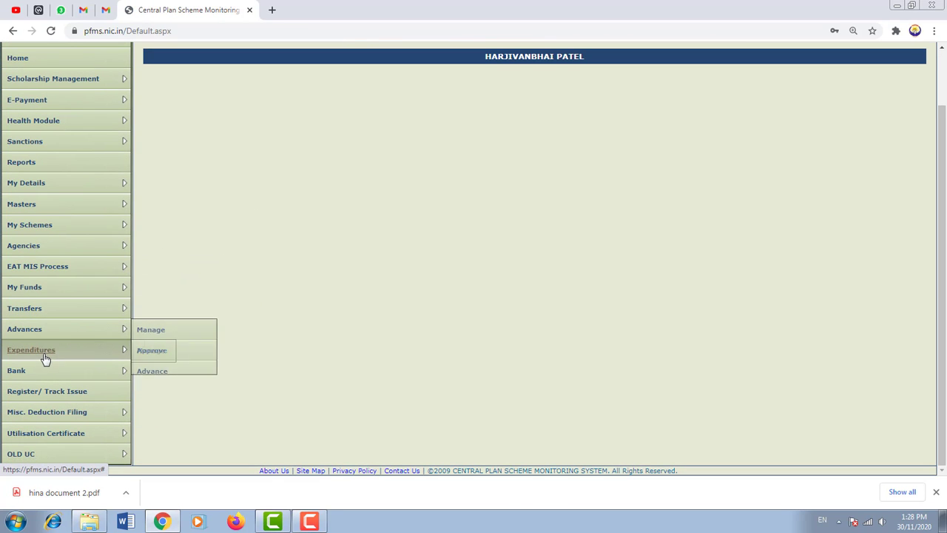
{"action": "mouse_move", "coordinate": [45, 360]}
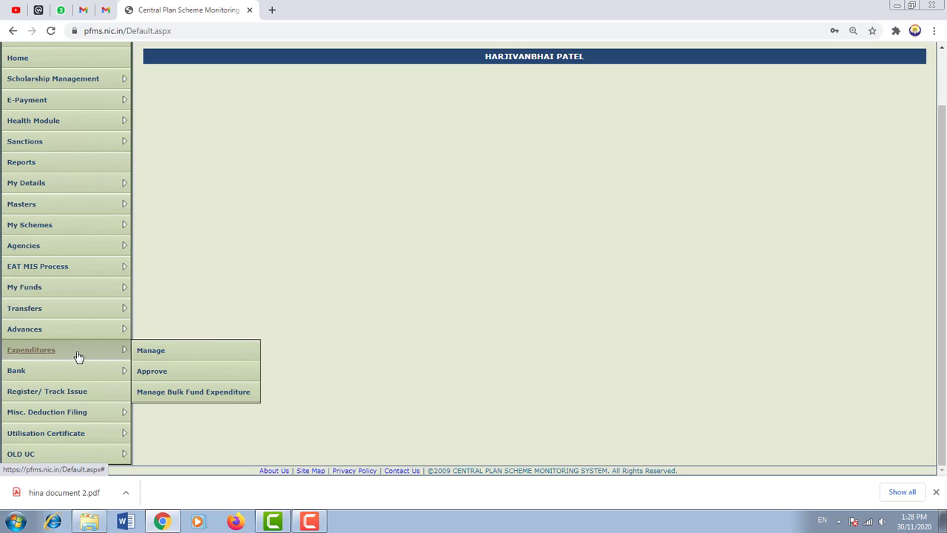
{"action": "left_click", "coordinate": [210, 399]}
- Search the bulk expenditures of scheme GJ118 - GUJ-samagra shiksha abhiyan(EDN-68)-GENERAL(9) for the school's first listed bank account
{"action": "left_click", "coordinate": [328, 142]}
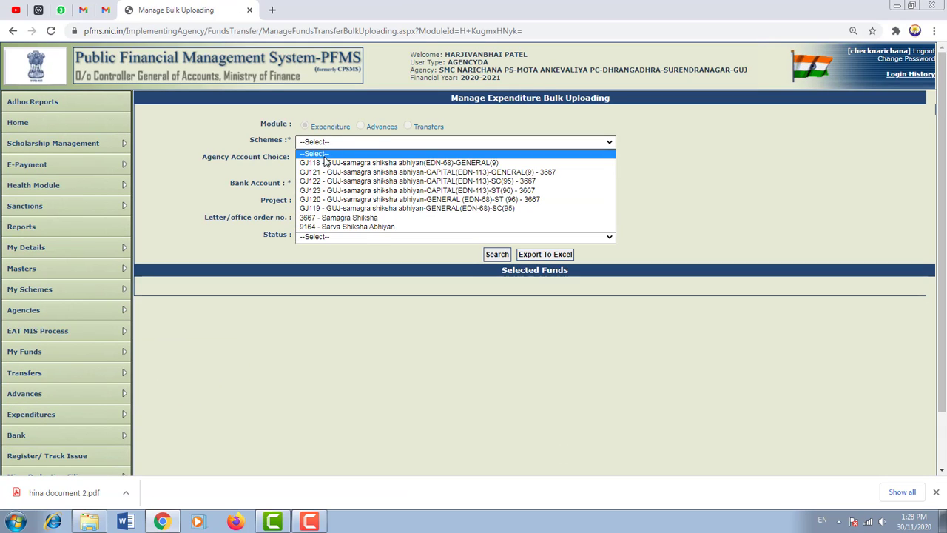
{"action": "left_click", "coordinate": [324, 163]}
{"action": "left_click", "coordinate": [324, 185]}
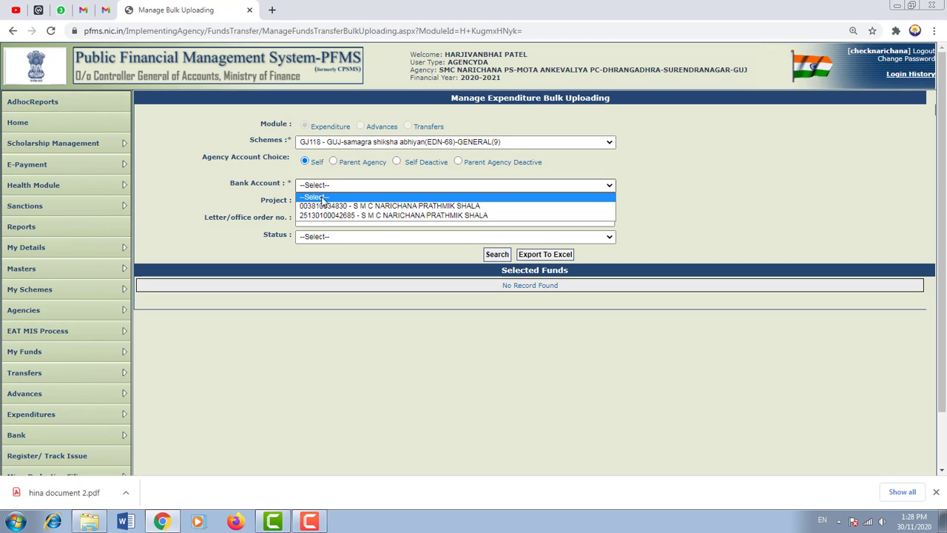
{"action": "left_click", "coordinate": [323, 207]}
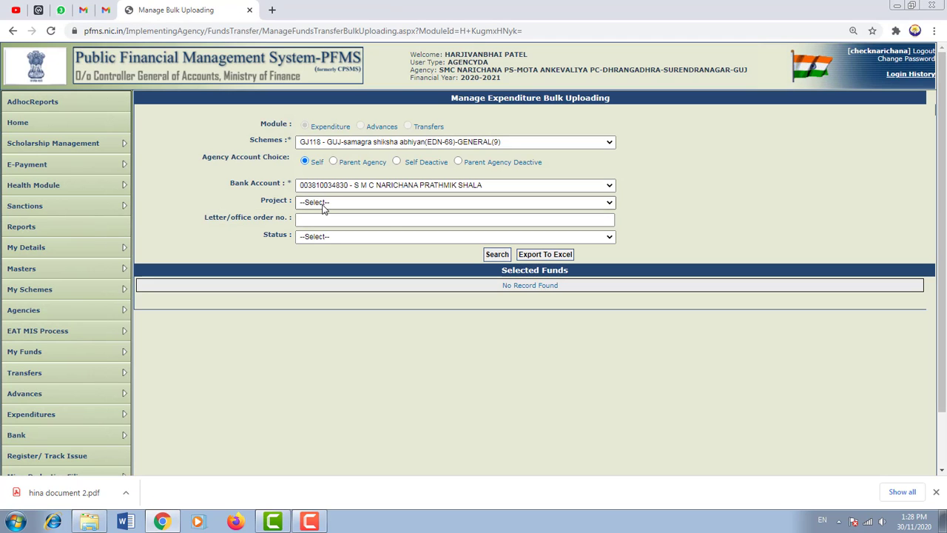
{"action": "left_click", "coordinate": [496, 254]}
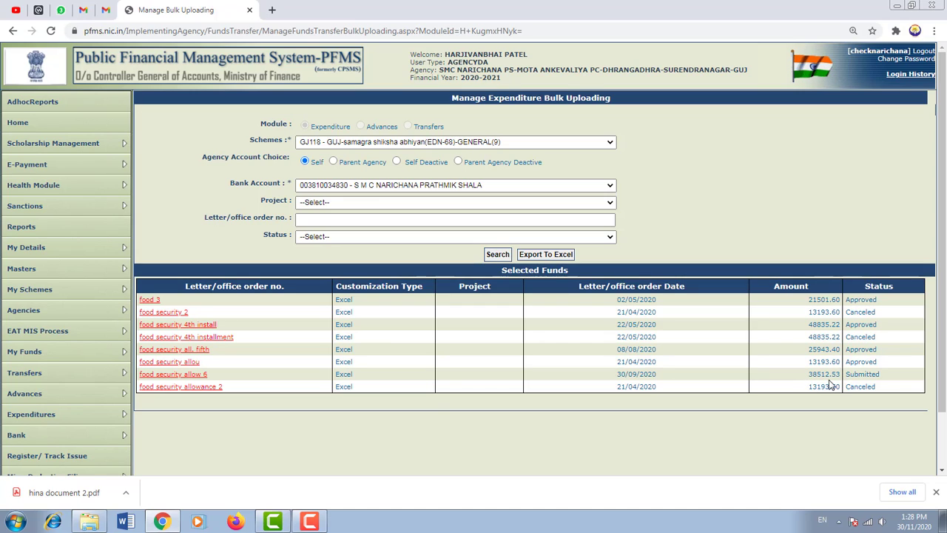
- Open the expenditure "food security allow 6" and approve it with the remark "Approved"
{"action": "left_click", "coordinate": [194, 378]}
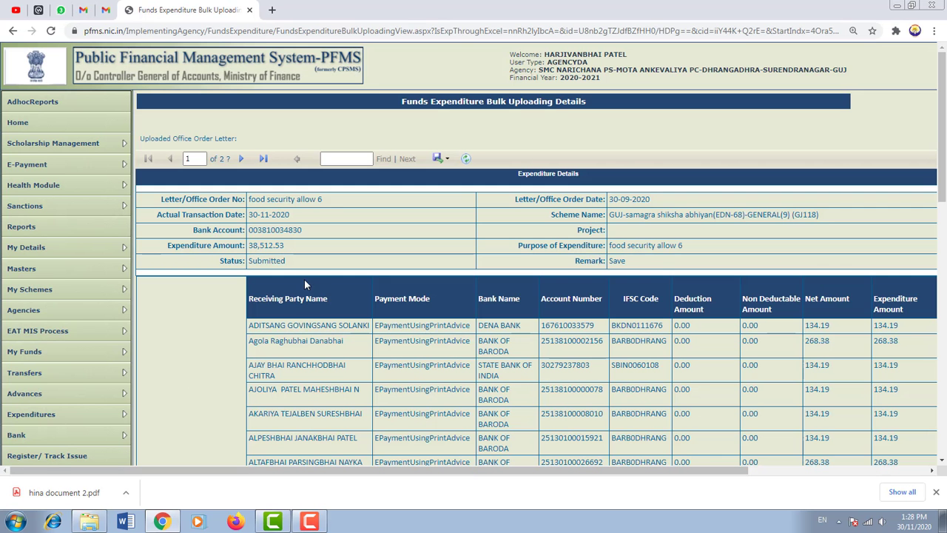
{"action": "scroll", "coordinate": [403, 279], "scroll_direction": "down", "scroll_amount": 2}
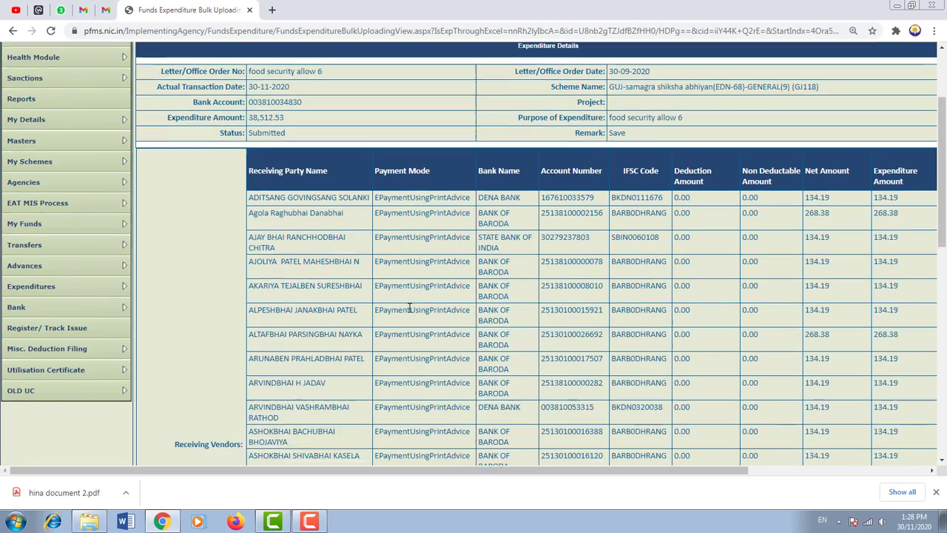
{"action": "scroll", "coordinate": [411, 311], "scroll_direction": "down", "scroll_amount": 8}
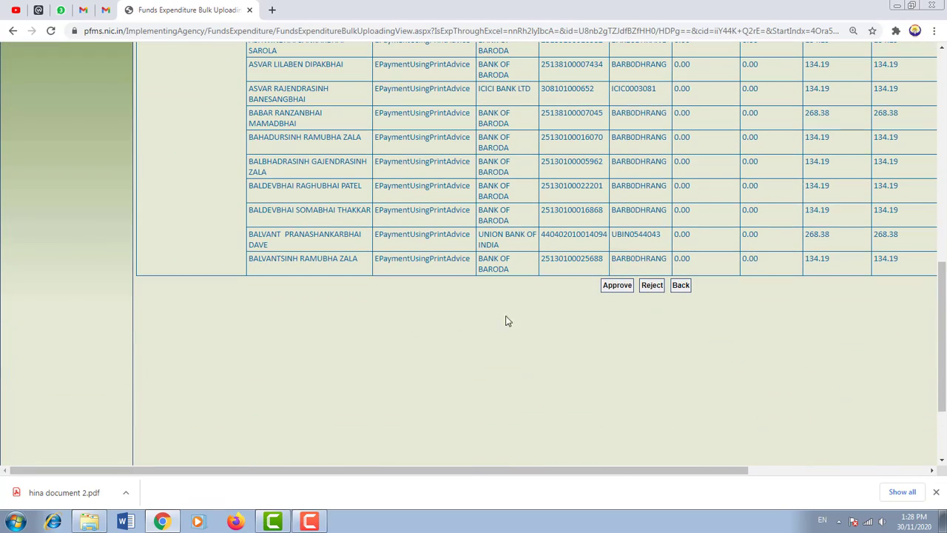
{"action": "left_click", "coordinate": [618, 287]}
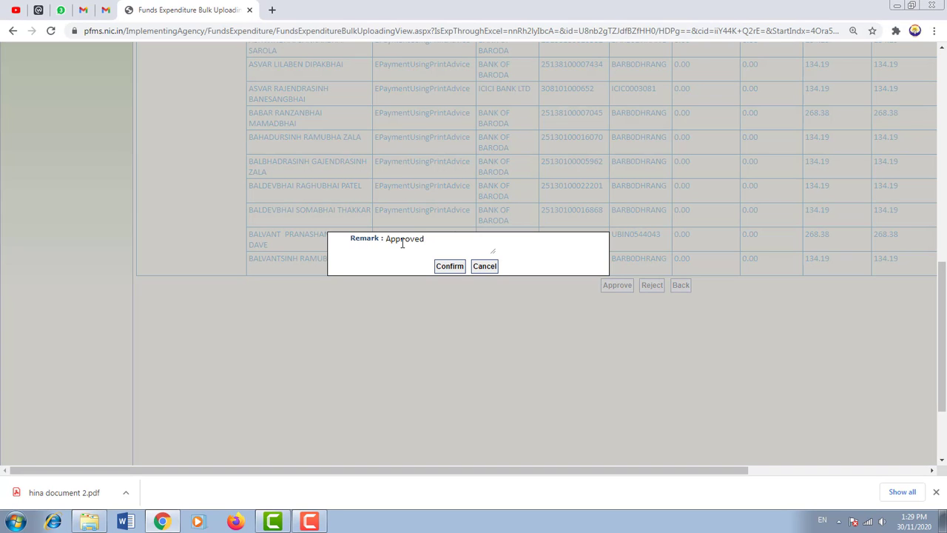
{"action": "left_click", "coordinate": [449, 266]}
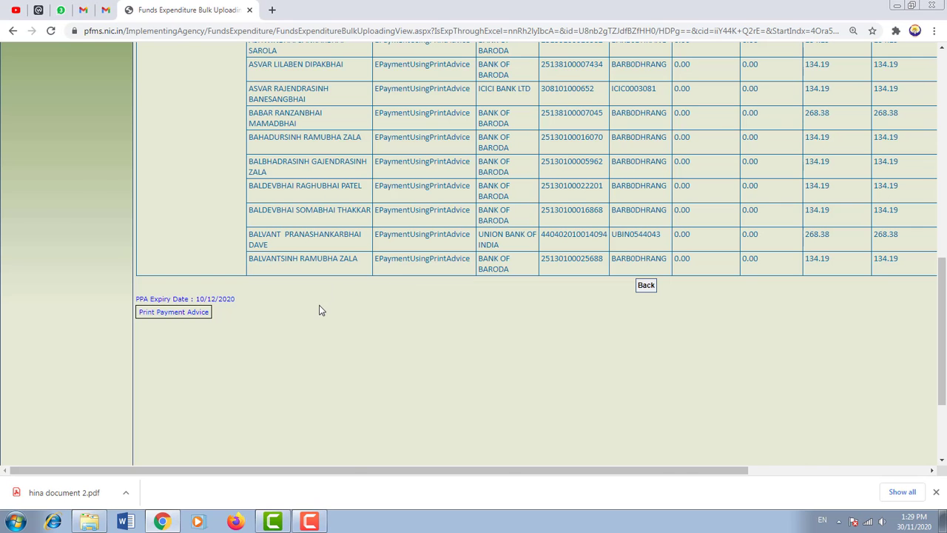
- Generate the print payment advice for the approved expenditure and acknowledge its validity notice
{"action": "scroll", "coordinate": [321, 311], "scroll_direction": "up", "scroll_amount": 8}
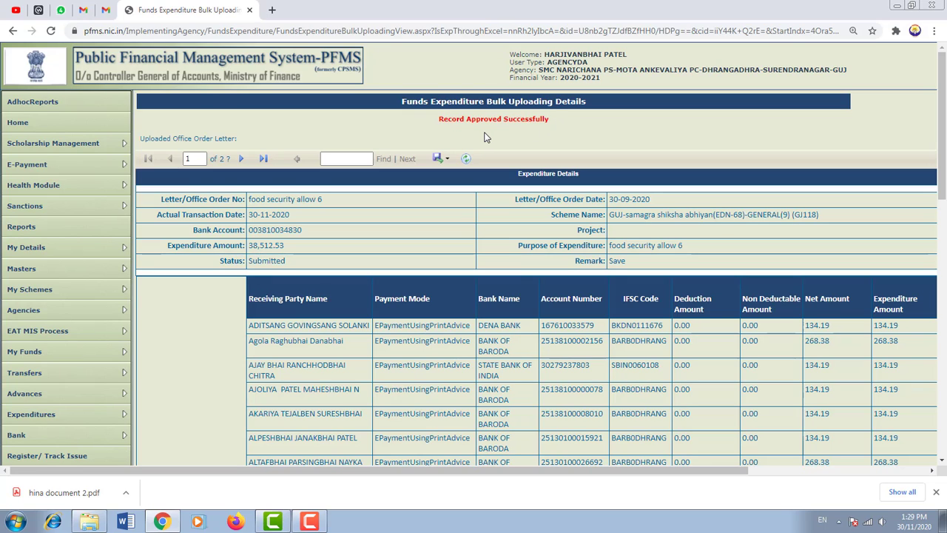
{"action": "scroll", "coordinate": [487, 137], "scroll_direction": "down", "scroll_amount": 10}
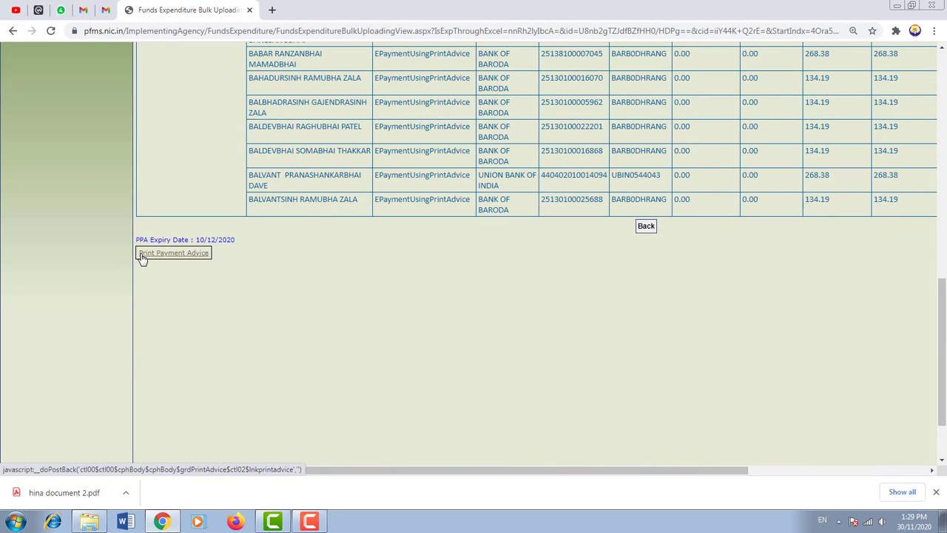
{"action": "left_click", "coordinate": [185, 254]}
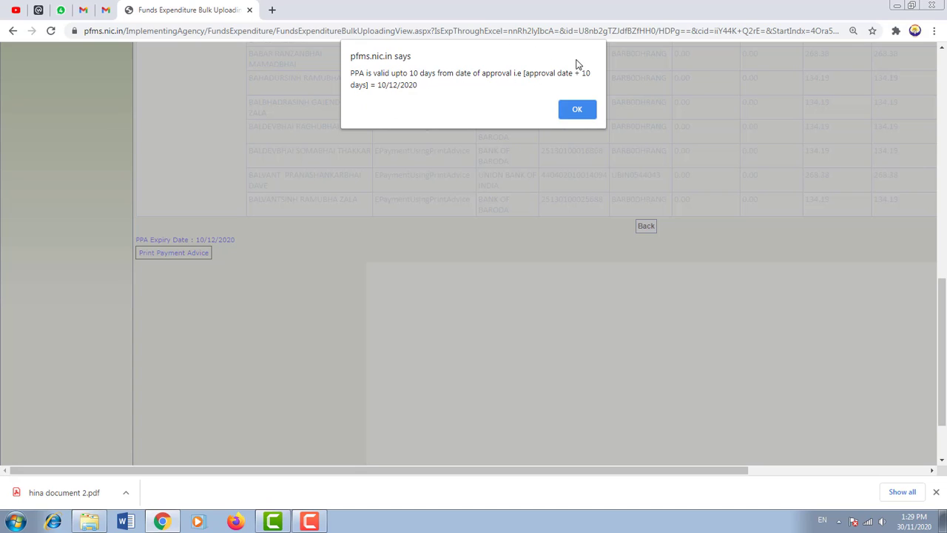
{"action": "left_click", "coordinate": [580, 111]}
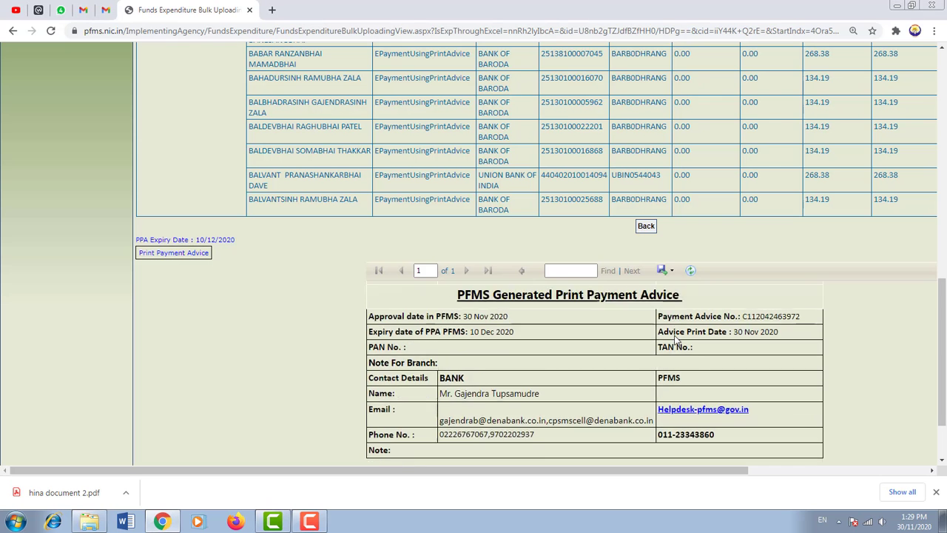
- Export the generated payment advice as a PDF and save it to the Desktop as PrintPaymentAdvice.pdf
{"action": "scroll", "coordinate": [673, 347], "scroll_direction": "down", "scroll_amount": 10}
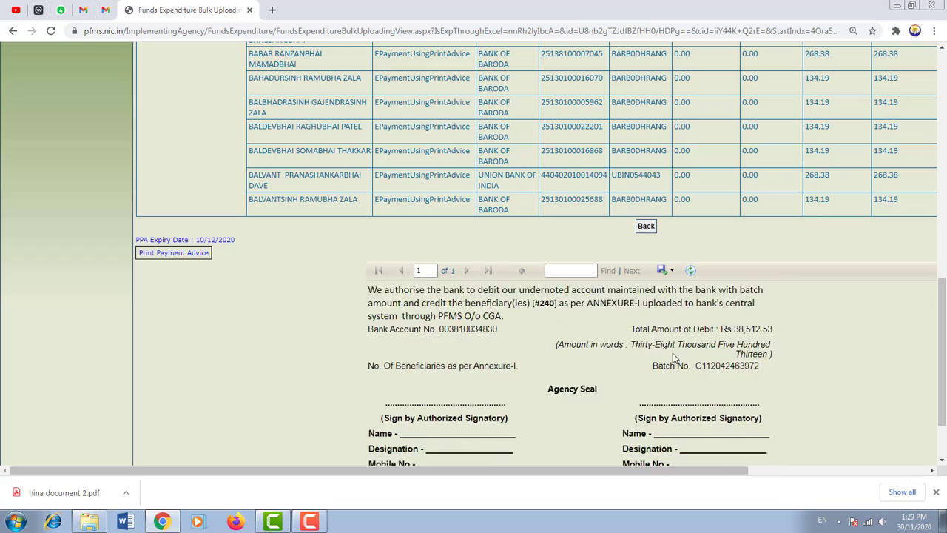
{"action": "scroll", "coordinate": [674, 358], "scroll_direction": "down", "scroll_amount": 10}
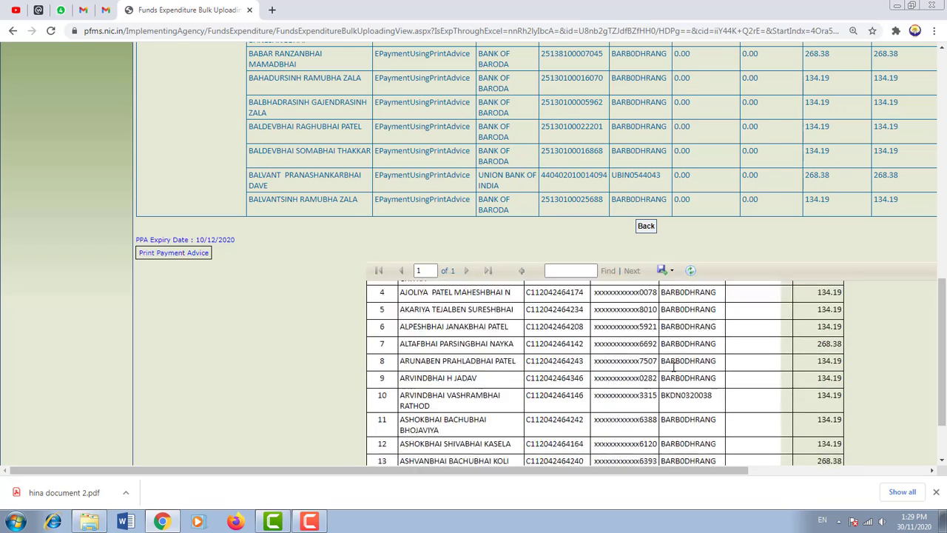
{"action": "scroll", "coordinate": [673, 367], "scroll_direction": "down", "scroll_amount": 8}
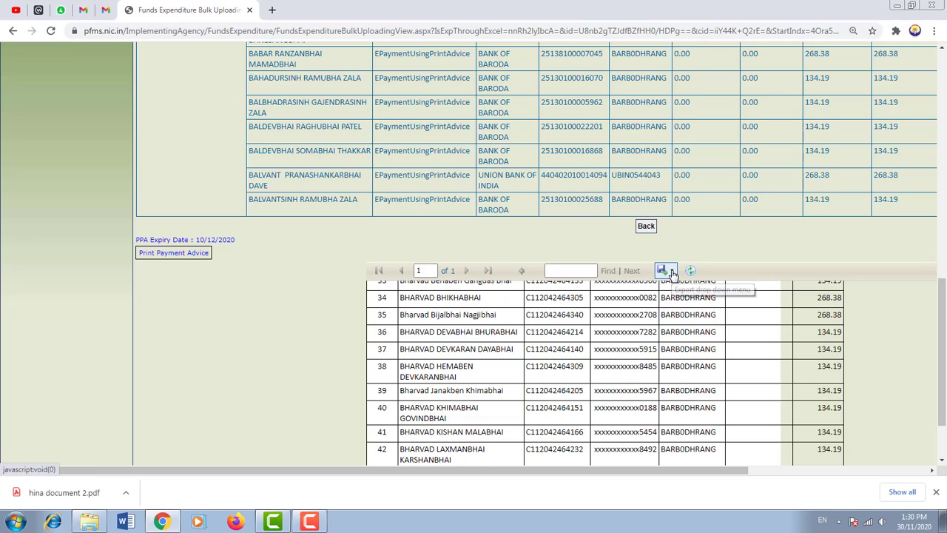
{"action": "left_click", "coordinate": [672, 273]}
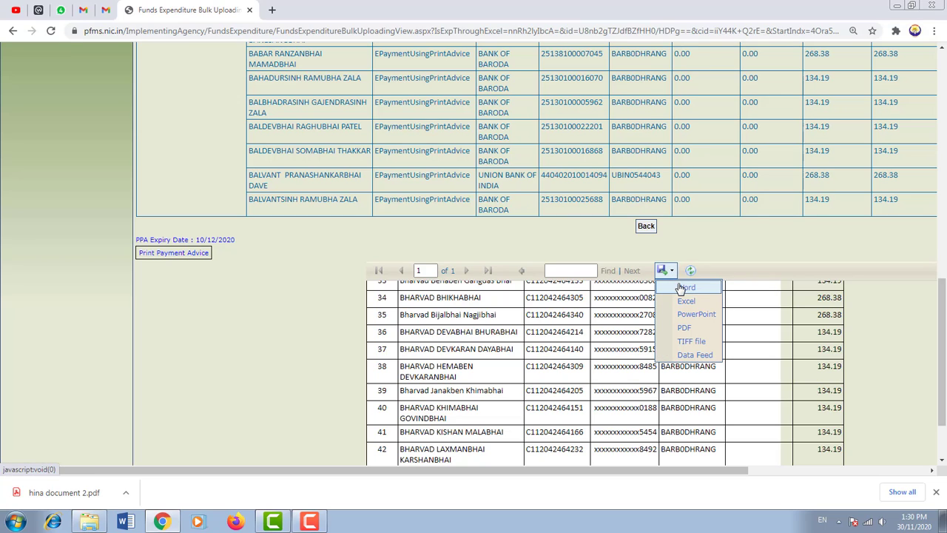
{"action": "left_click", "coordinate": [685, 329]}
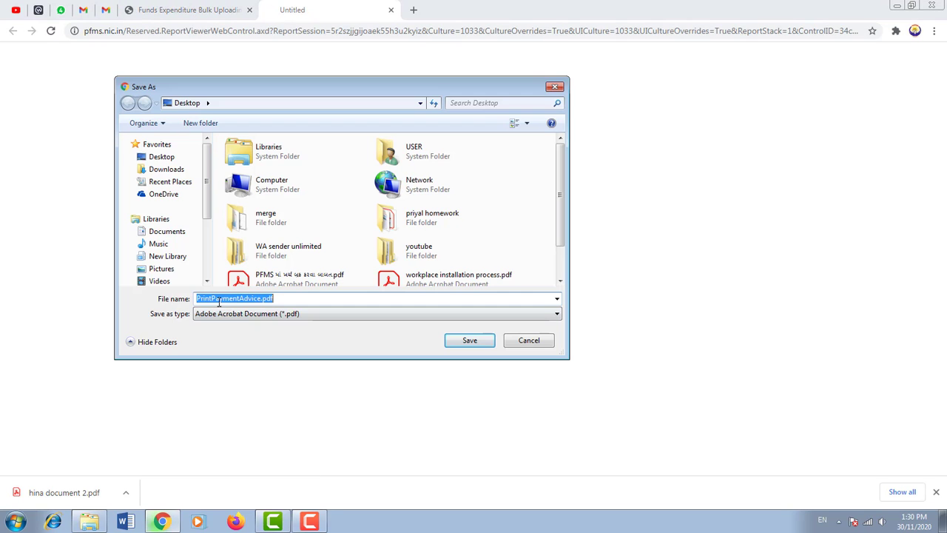
{"action": "left_click", "coordinate": [159, 156]}
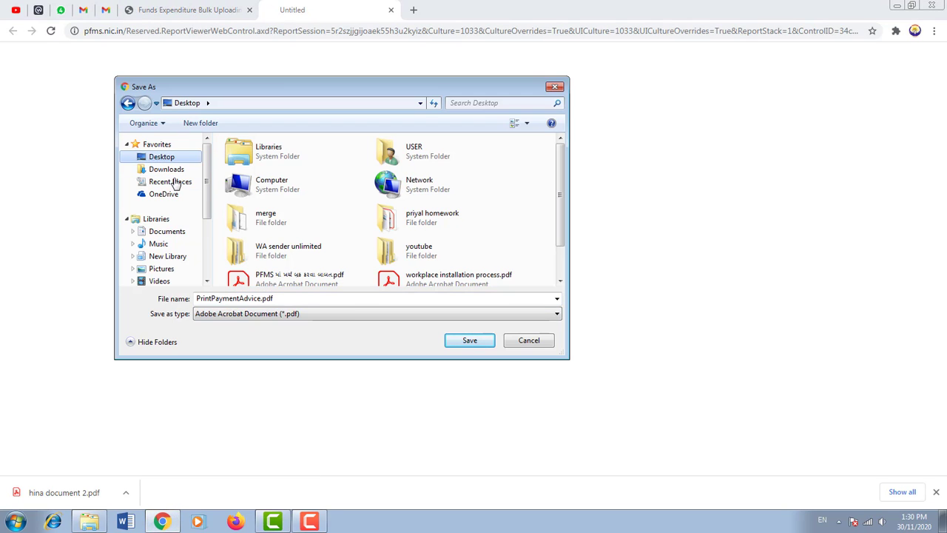
{"action": "left_click", "coordinate": [459, 345]}
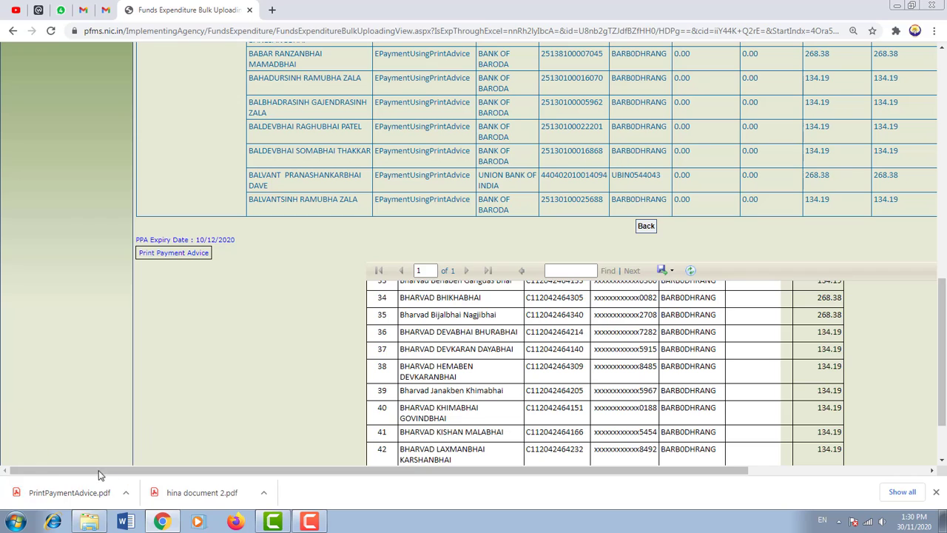
- Open PrintPaymentAdvice.pdf and review the bank authorisation page, signature fields and Annexure-I beneficiary list
{"action": "left_click", "coordinate": [63, 497]}
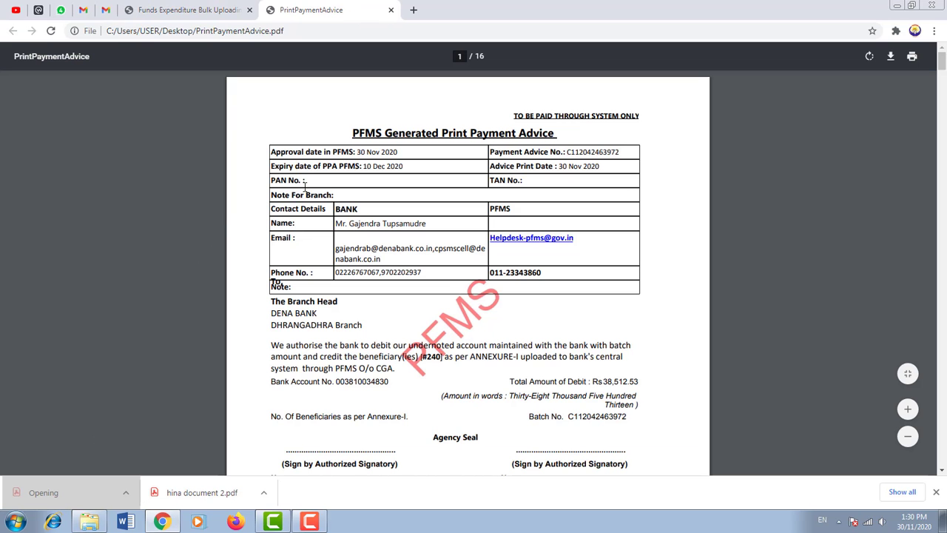
{"action": "scroll", "coordinate": [360, 201], "scroll_direction": "down", "scroll_amount": 1}
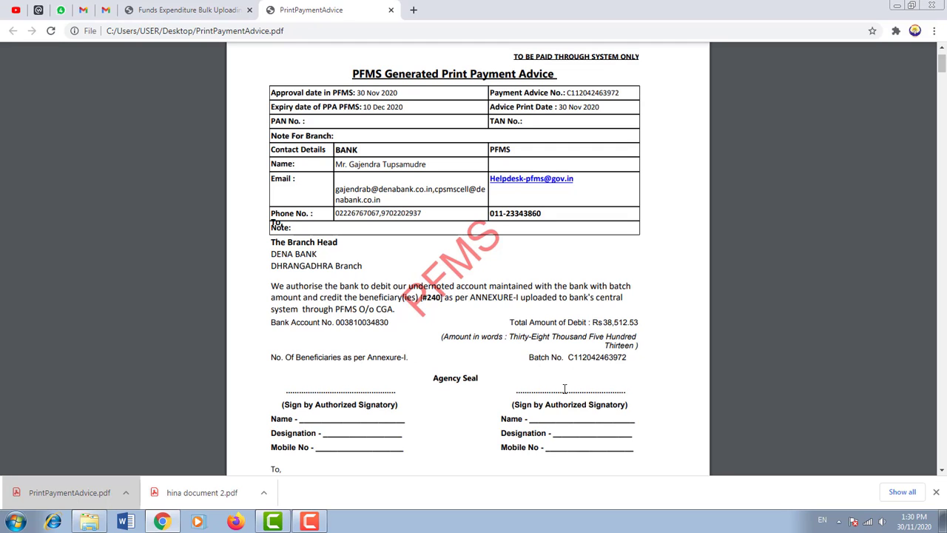
{"action": "scroll", "coordinate": [507, 399], "scroll_direction": "down", "scroll_amount": 2}
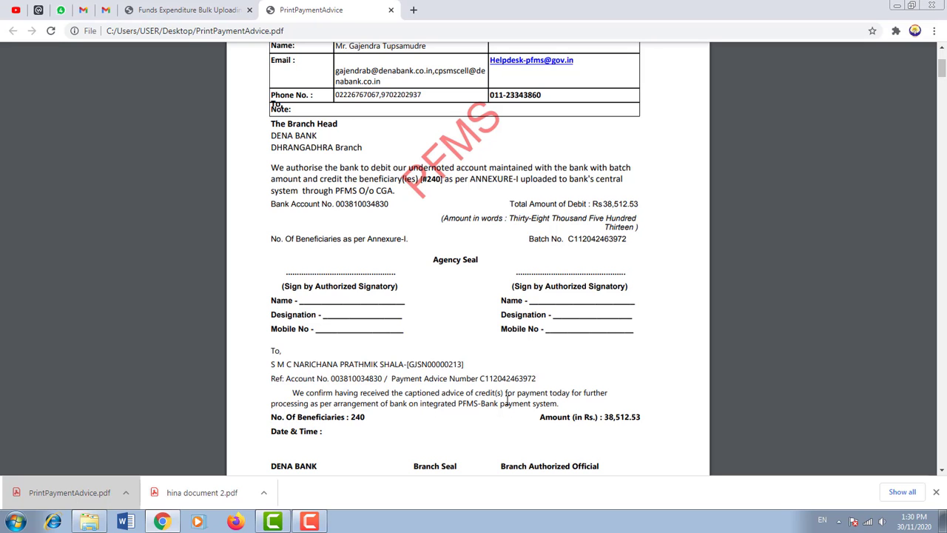
{"action": "scroll", "coordinate": [508, 402], "scroll_direction": "down", "scroll_amount": 10}
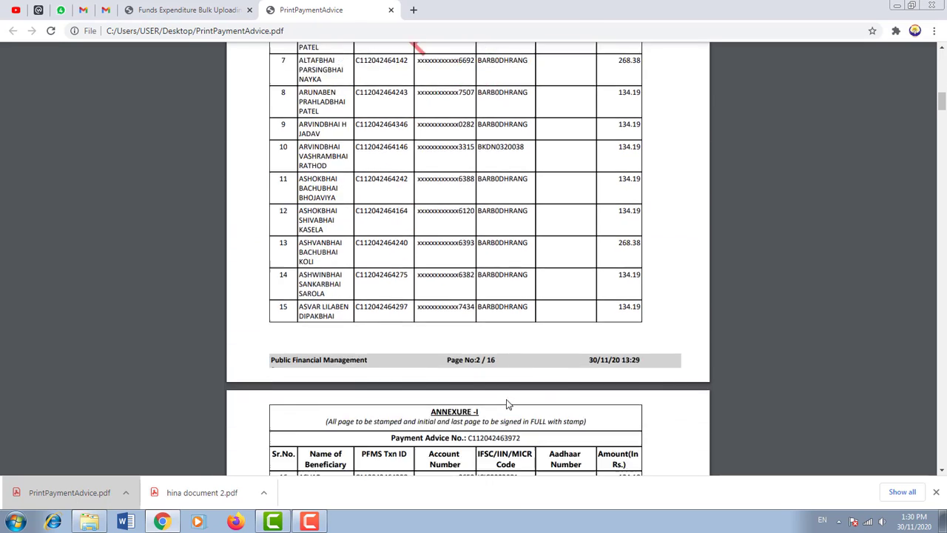
{"action": "scroll", "coordinate": [507, 402], "scroll_direction": "down", "scroll_amount": 10}
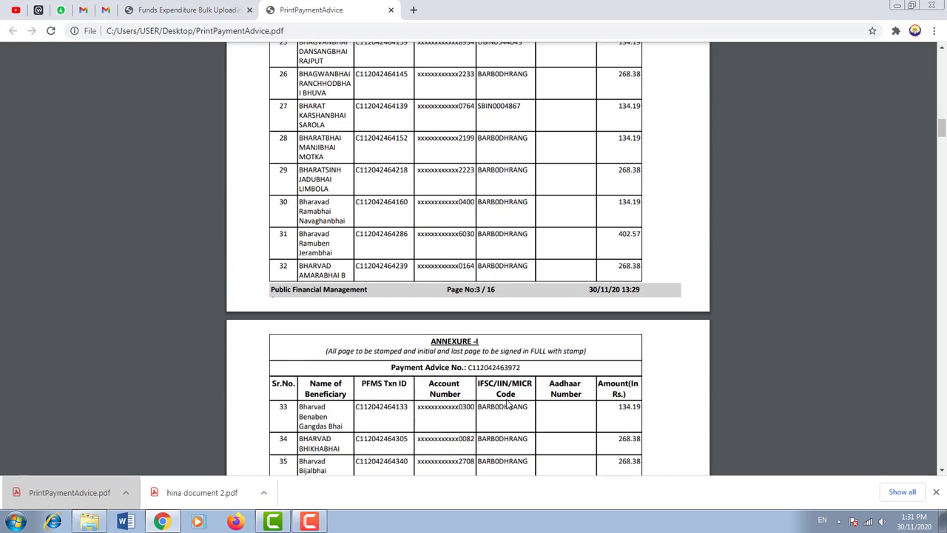
{"action": "scroll", "coordinate": [507, 403], "scroll_direction": "down", "scroll_amount": 10}
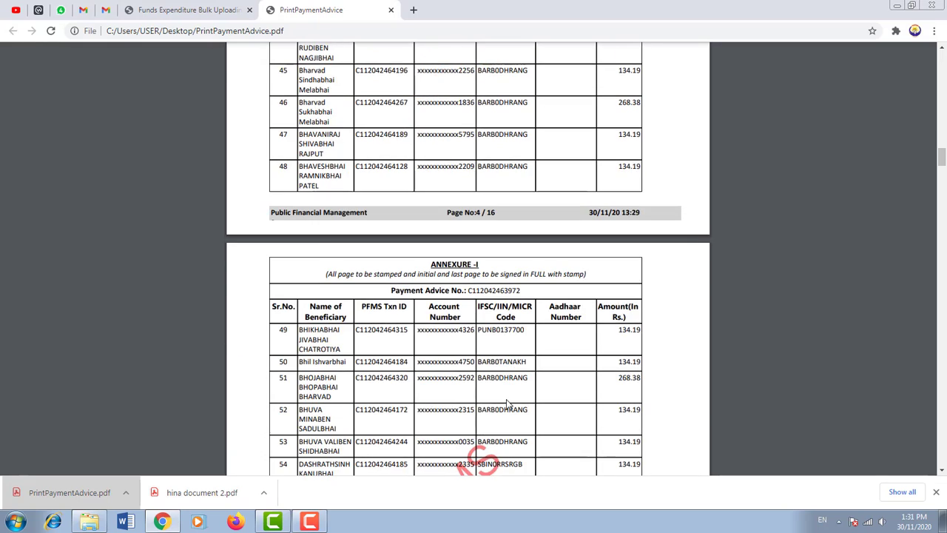
{"action": "scroll", "coordinate": [508, 402], "scroll_direction": "down", "scroll_amount": 5}
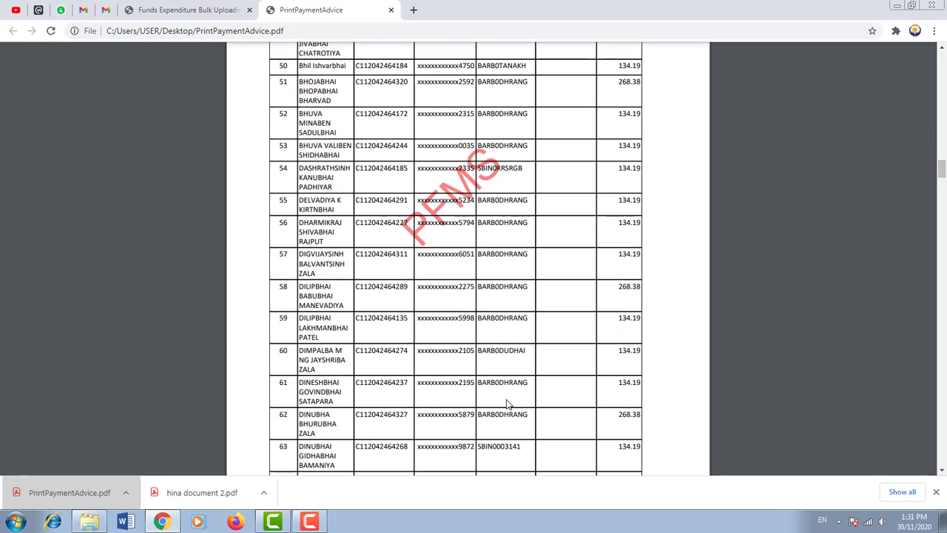